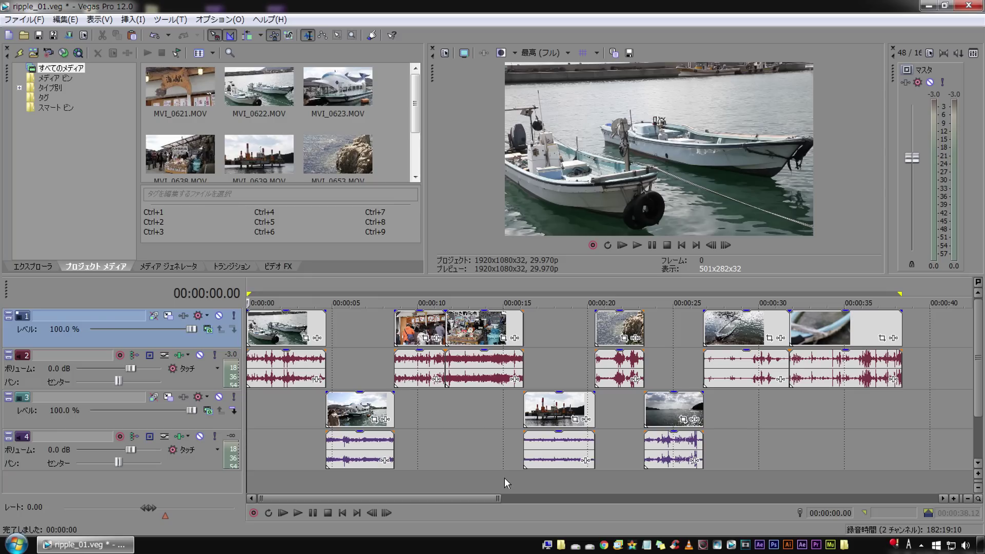
# - Select each clip on tracks 1 and 3 in turn, ending on the second market clip
pyautogui.click(267, 330)
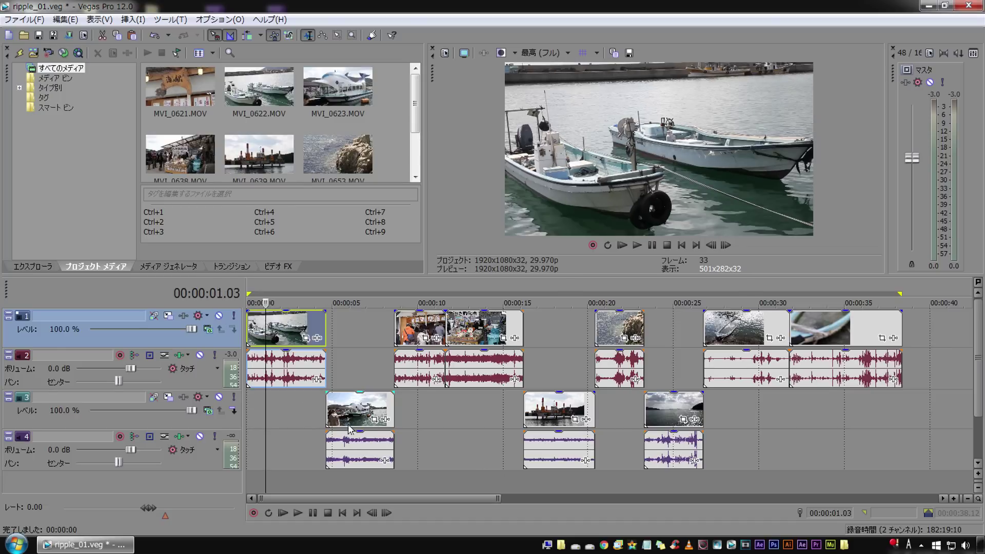
pyautogui.click(353, 411)
pyautogui.click(409, 331)
pyautogui.click(480, 328)
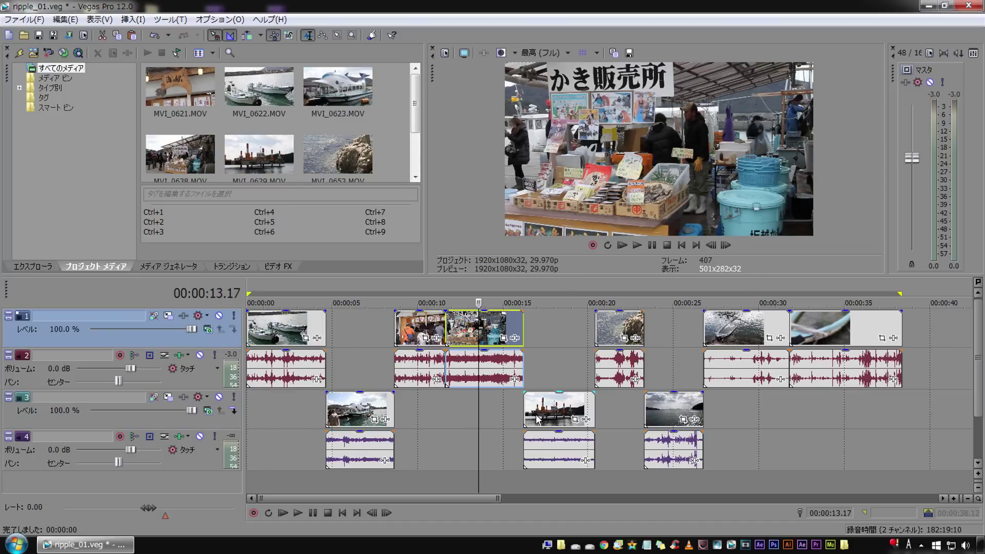
pyautogui.click(535, 411)
pyautogui.click(603, 330)
pyautogui.click(656, 407)
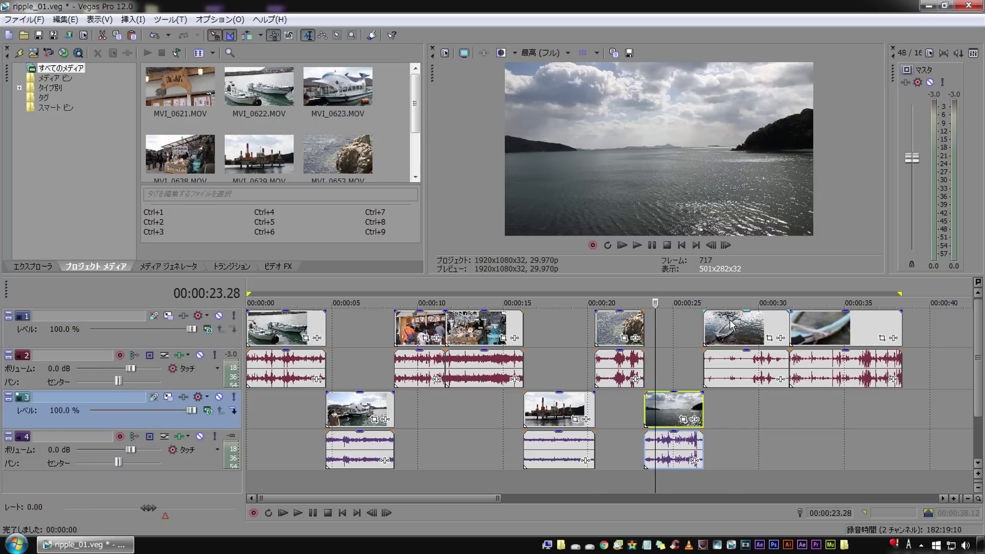
pyautogui.click(731, 329)
pyautogui.click(836, 323)
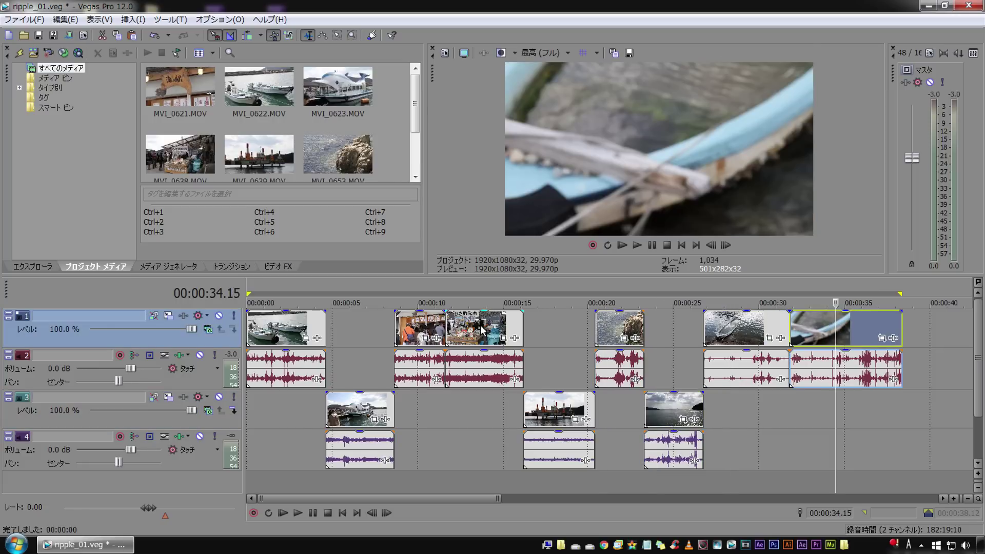
pyautogui.click(481, 337)
# - Preview the second market clip, shorten its end, and play back the shortened clip
pyautogui.press('space')
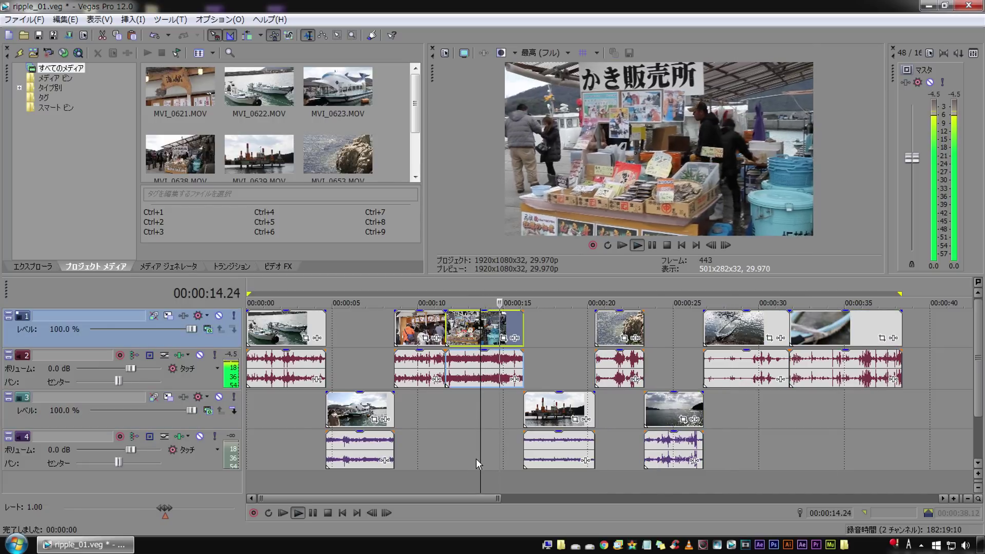
pyautogui.press('space')
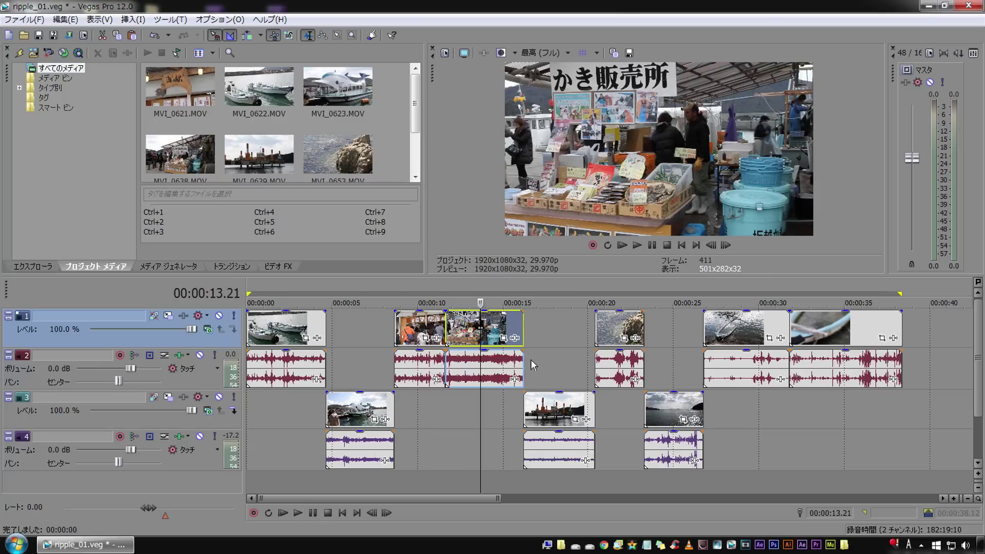
pyautogui.moveTo(523, 320); pyautogui.dragTo(501, 319)
pyautogui.press('space')
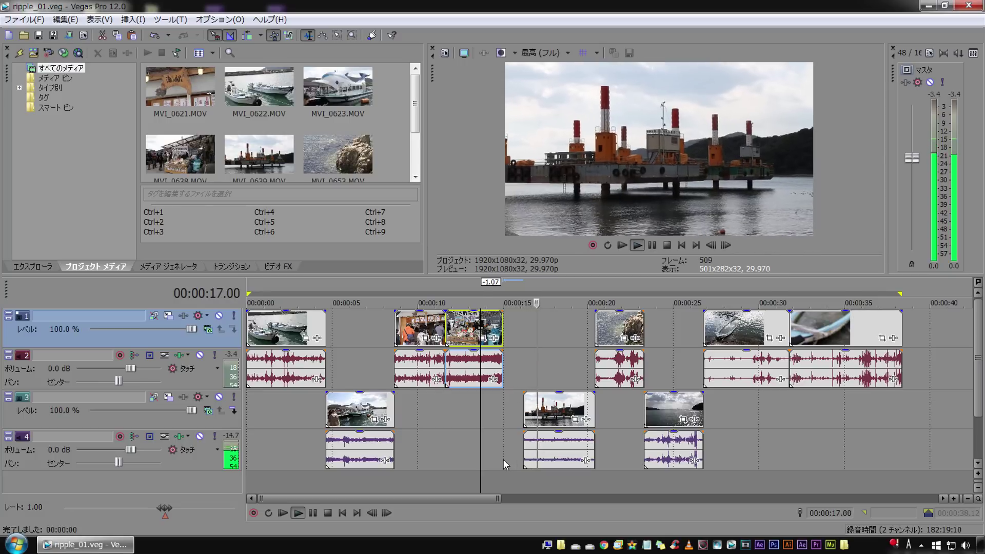
pyautogui.press('space')
# - Manually shift the platform, rock, water and final clips left to close the gap, then undo
pyautogui.click(516, 410)
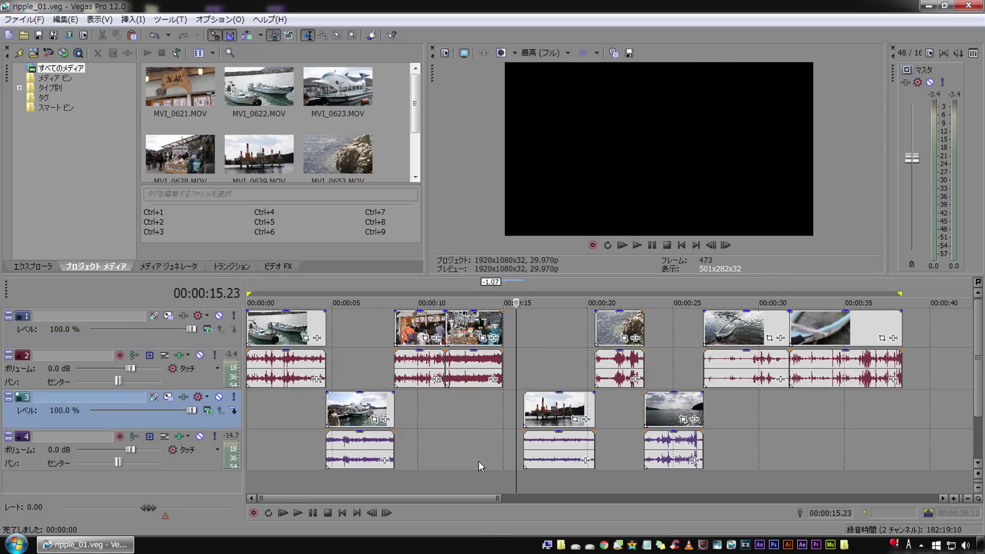
pyautogui.moveTo(558, 403); pyautogui.dragTo(538, 401)
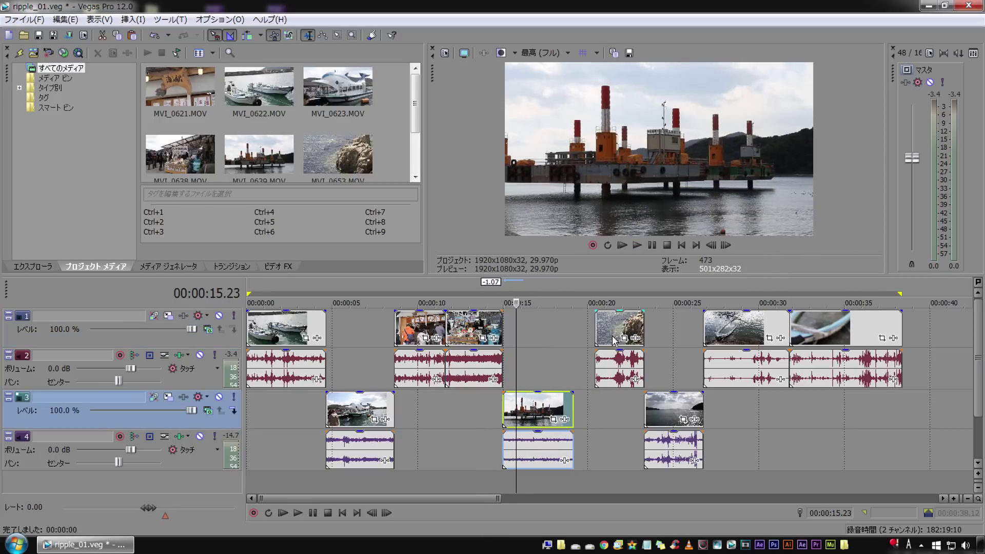
pyautogui.moveTo(616, 329); pyautogui.dragTo(594, 328)
pyautogui.moveTo(662, 409); pyautogui.dragTo(640, 409)
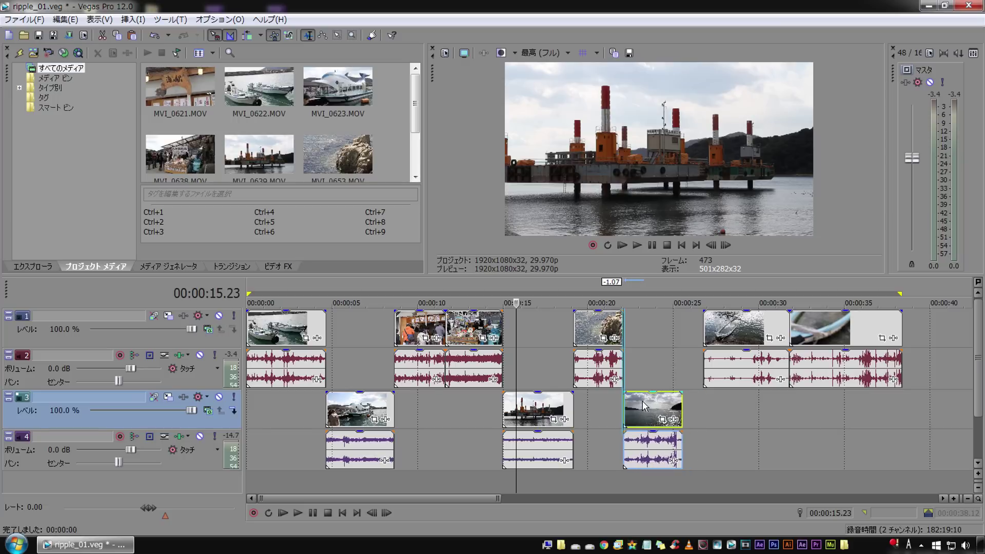
pyautogui.moveTo(732, 339); pyautogui.dragTo(712, 338)
pyautogui.click(814, 335)
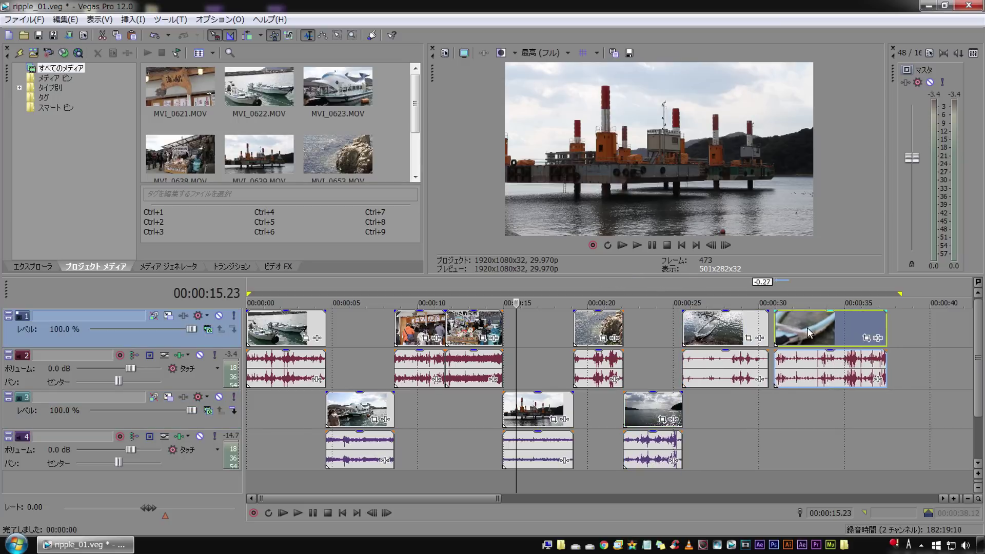
pyautogui.hotkey('ctrl', 'z')
pyautogui.hotkey('ctrl', 'z')
pyautogui.hotkey('ctrl', 'z')
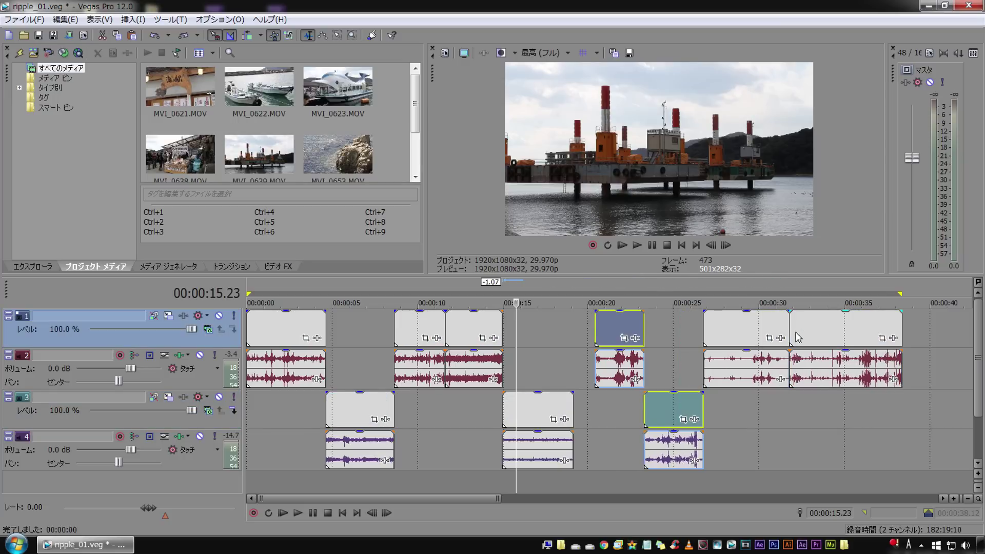
pyautogui.hotkey('ctrl', 'z')
# - Range-select all clips after the playhead and shift them left, then undo and restore the market clip
pyautogui.click(337, 35)
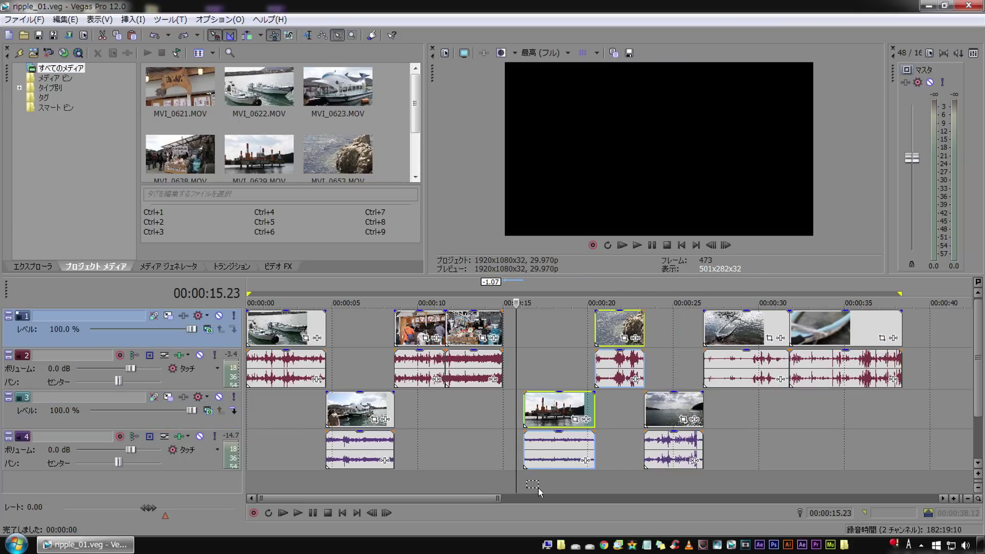
pyautogui.moveTo(538, 492); pyautogui.dragTo(769, 319)
pyautogui.moveTo(560, 408); pyautogui.dragTo(519, 411)
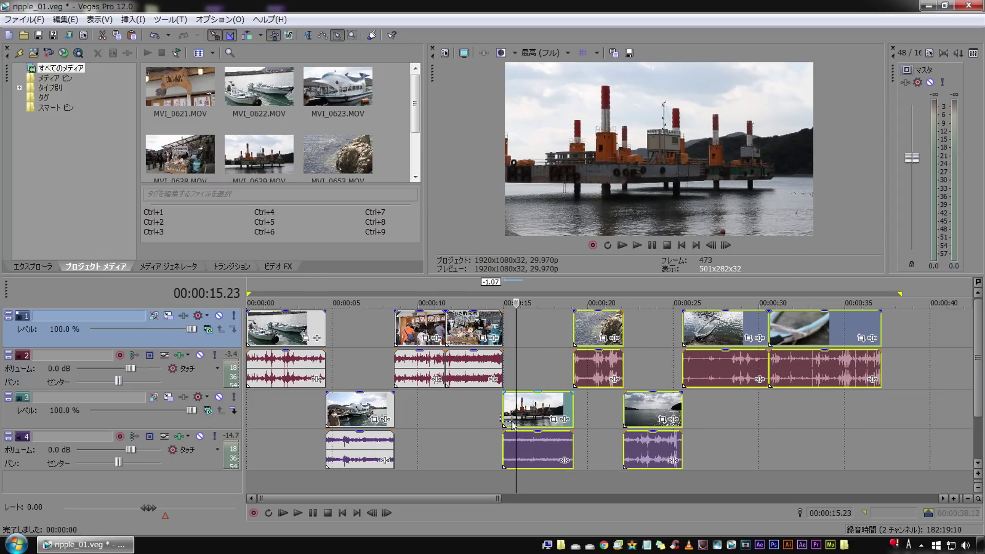
pyautogui.hotkey('ctrl', 'z')
pyautogui.click(489, 418)
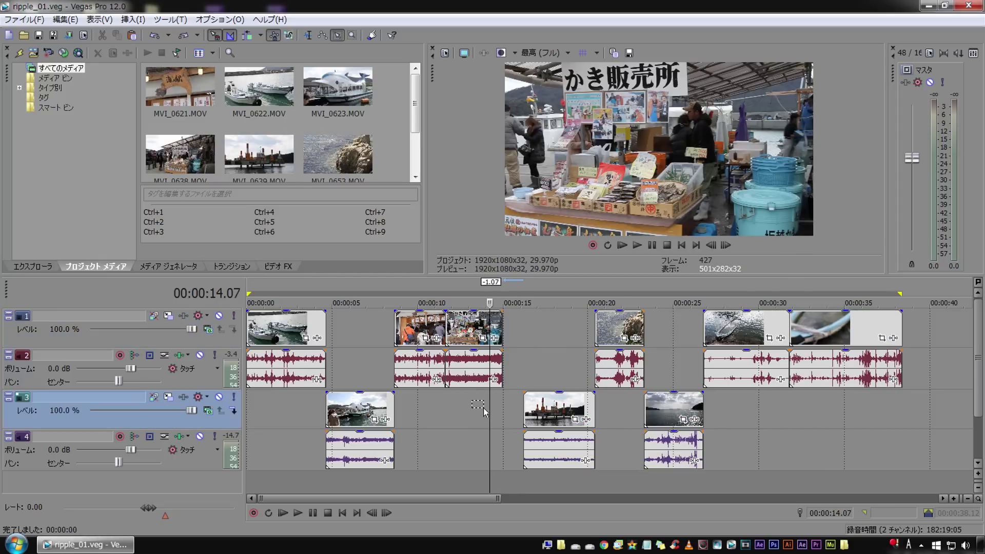
pyautogui.moveTo(485, 407); pyautogui.dragTo(462, 452)
pyautogui.click(509, 485)
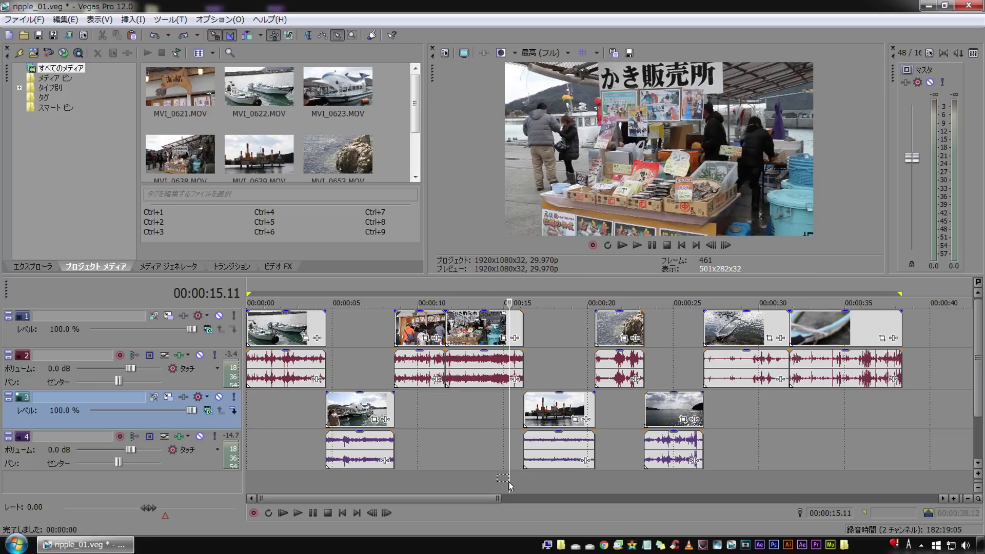
pyautogui.click(308, 34)
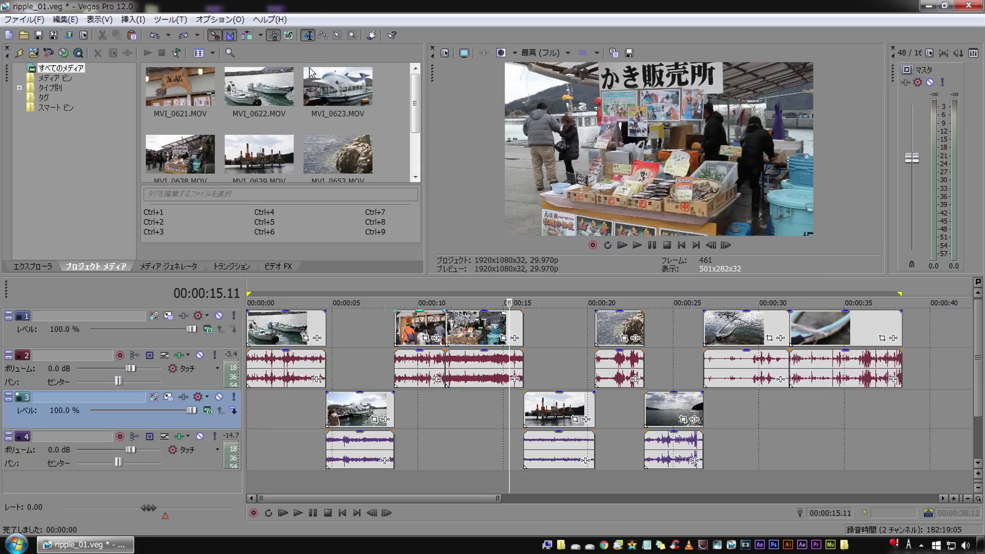
# - Turn on auto ripple, trim the second market clip's end, move the platform clip left, and play back
pyautogui.click(246, 36)
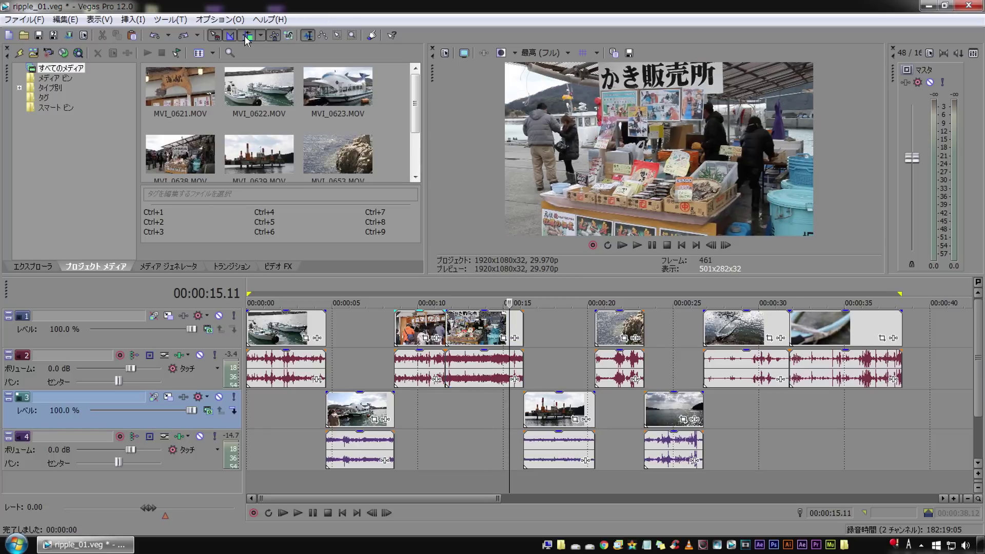
pyautogui.click(476, 326)
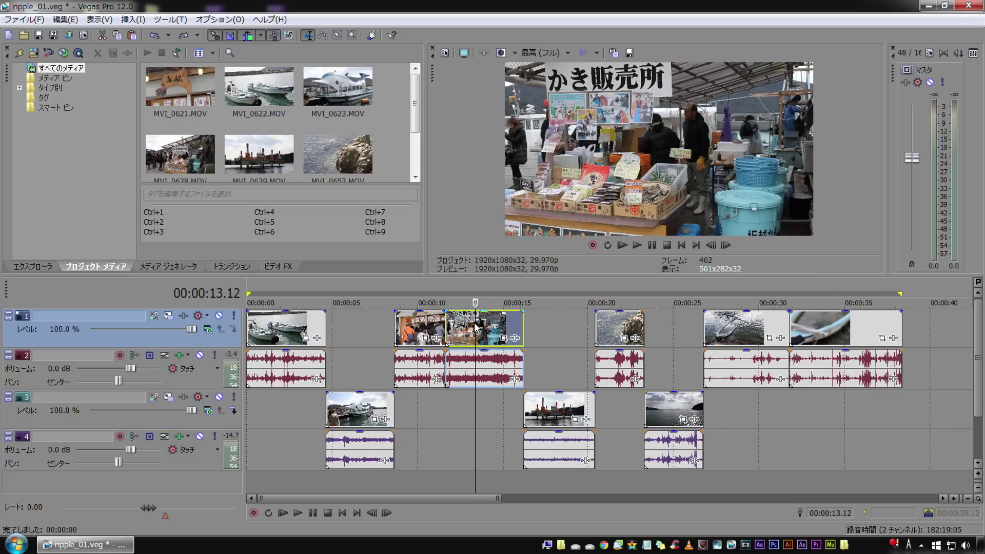
pyautogui.moveTo(519, 325); pyautogui.dragTo(500, 319)
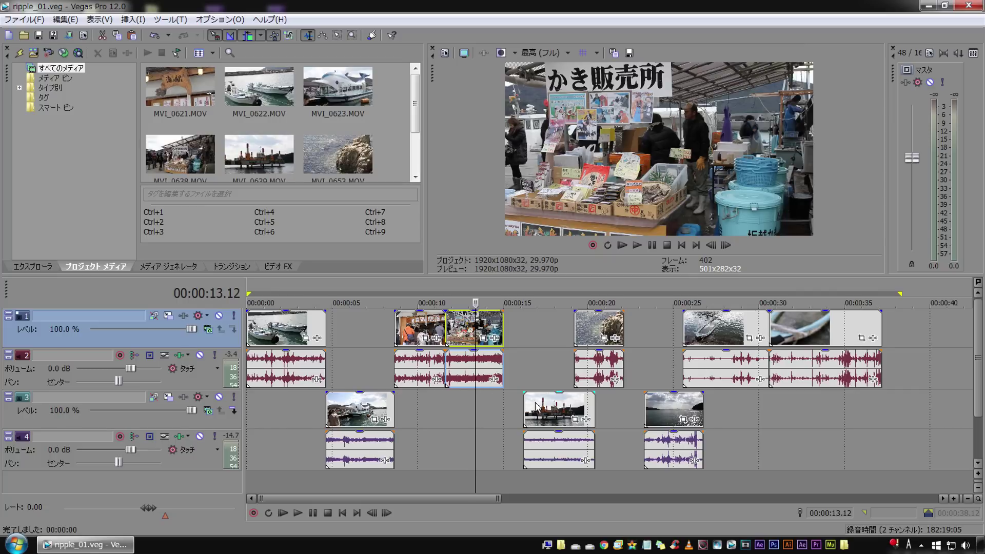
pyautogui.moveTo(543, 407); pyautogui.dragTo(522, 405)
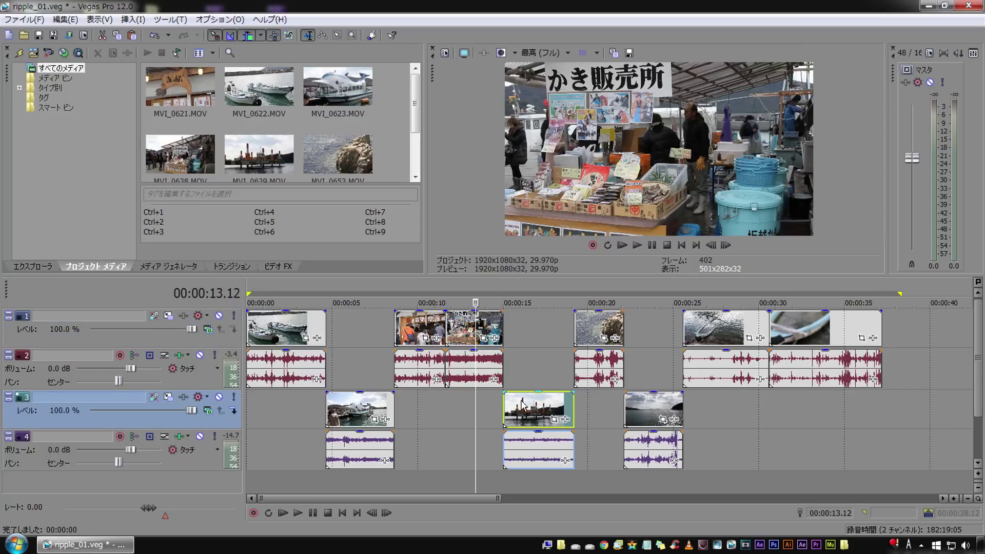
pyautogui.press('space')
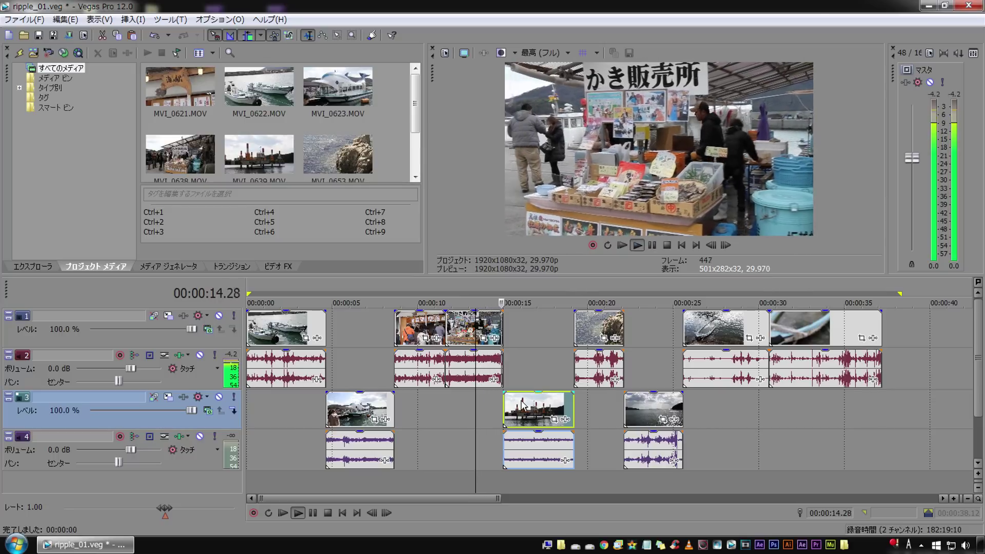
pyautogui.press('space')
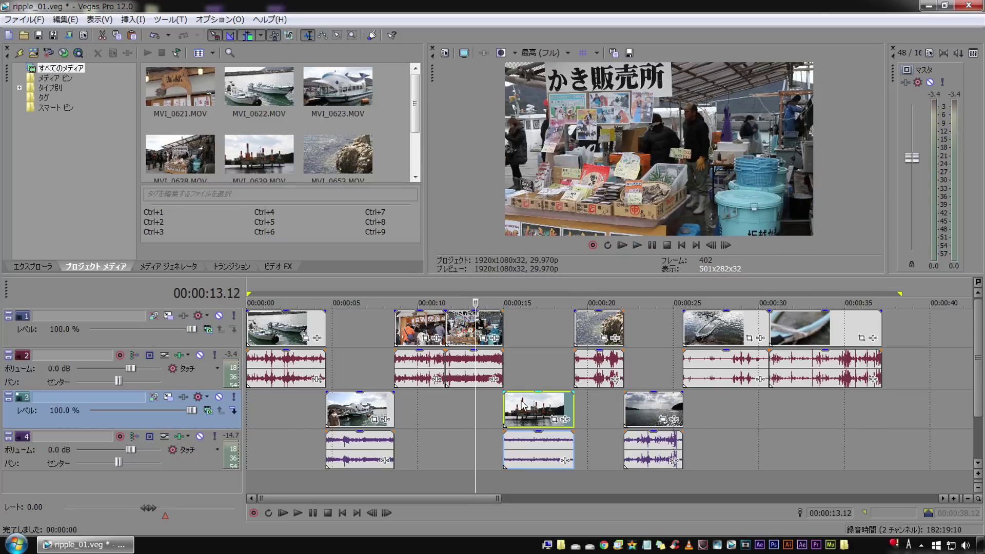
# - Undo the rippled trim, clear the selection at 13.27, and show the ripple-mode options
pyautogui.hotkey('ctrl', 'z')
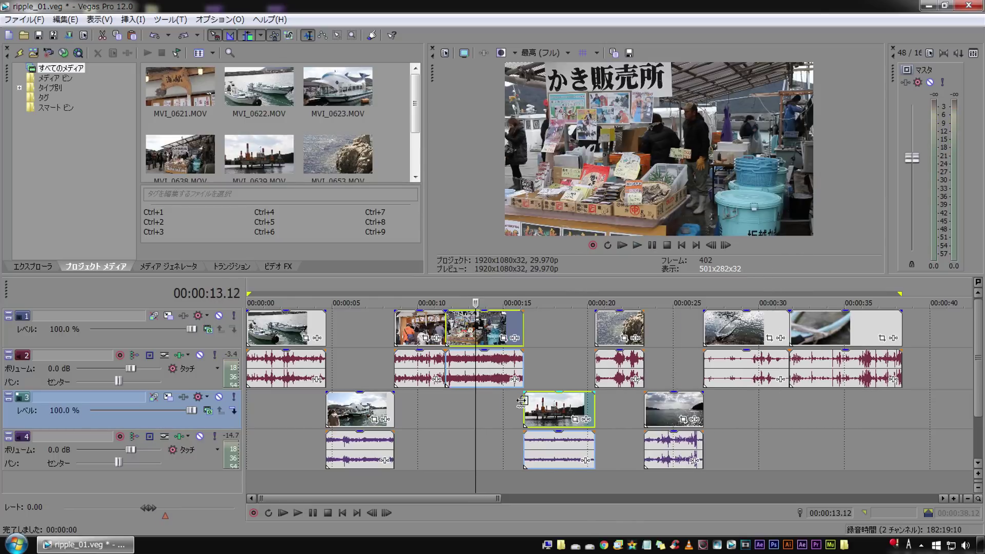
pyautogui.click(485, 414)
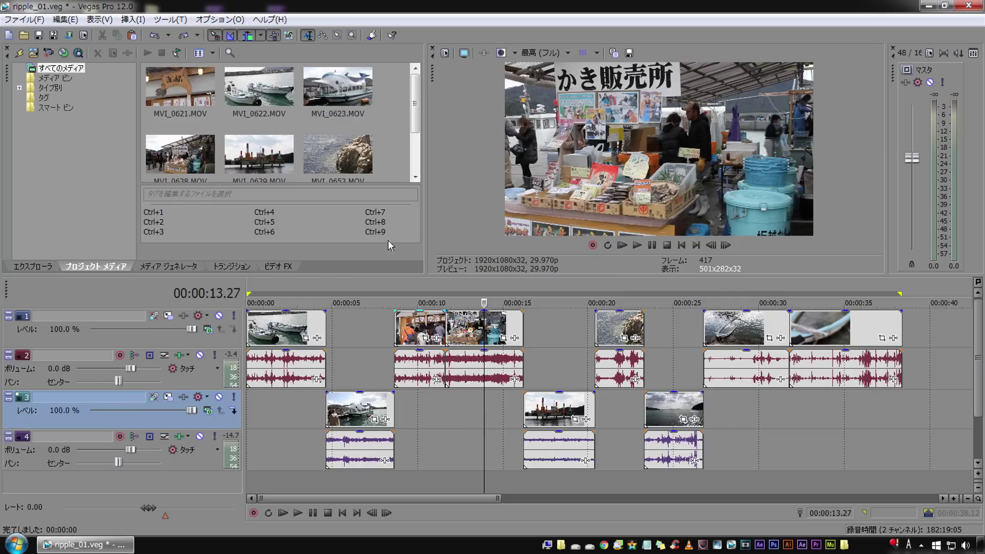
pyautogui.click(260, 36)
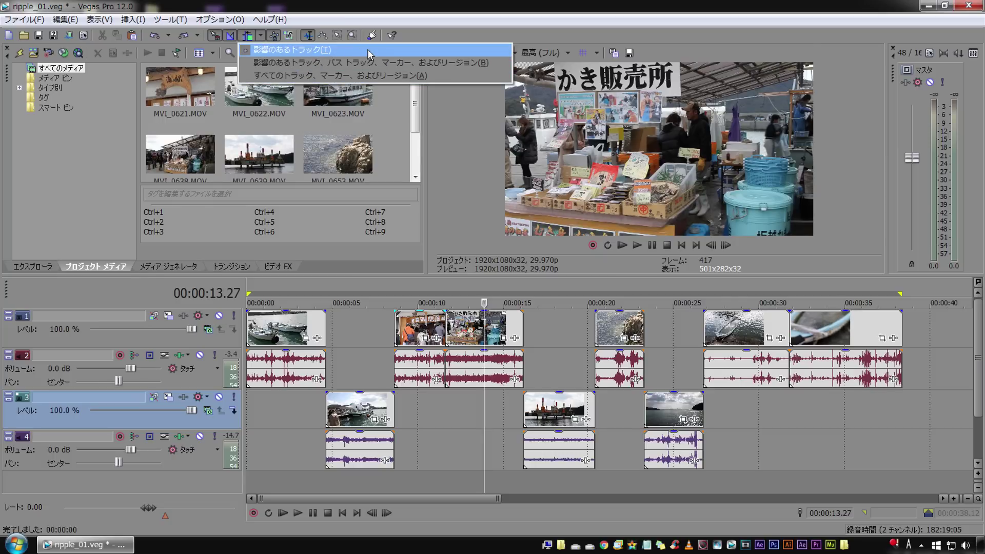
# - Limit auto ripple to affected tracks, trial-trim the market clip's end, and undo it
pyautogui.click(310, 50)
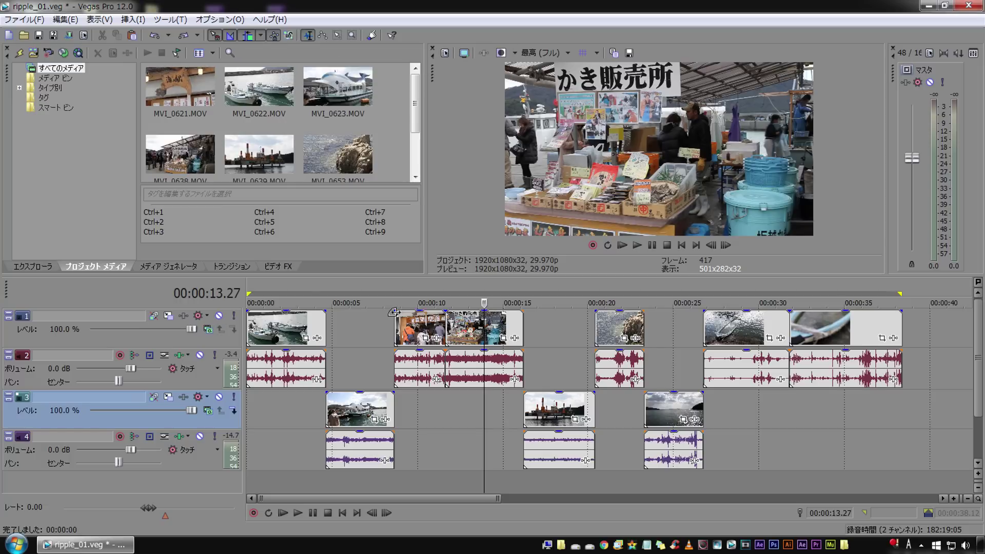
pyautogui.click(464, 321)
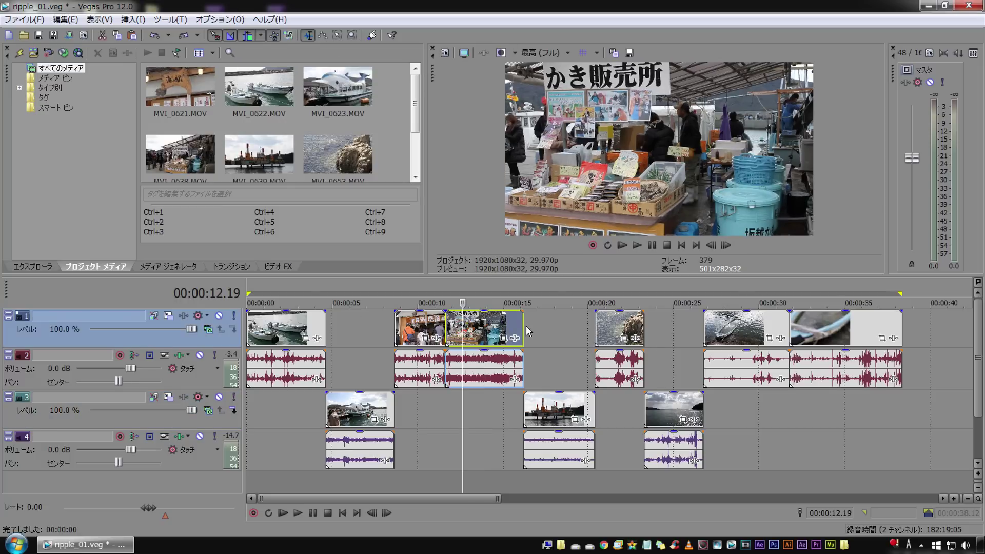
pyautogui.moveTo(522, 329); pyautogui.dragTo(504, 325)
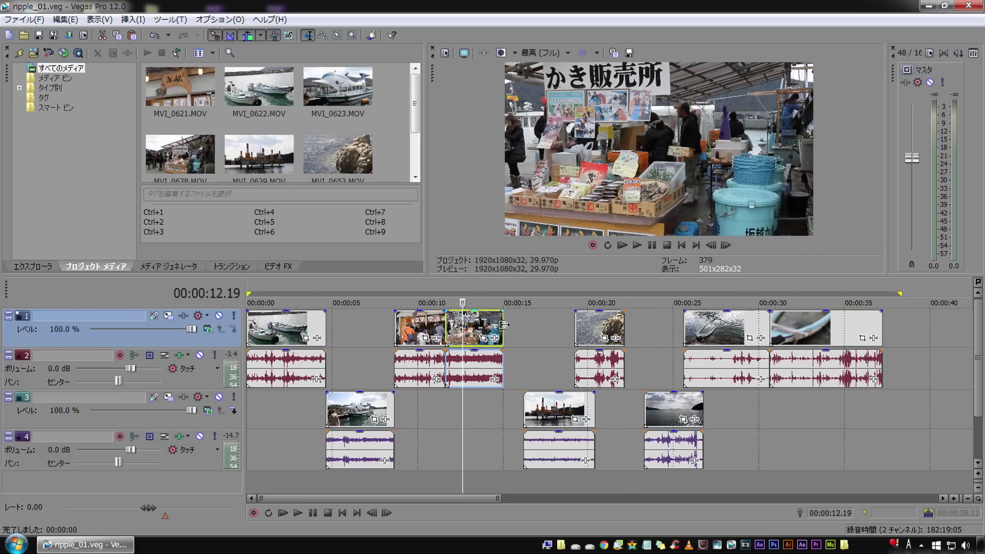
pyautogui.hotkey('ctrl', 'z')
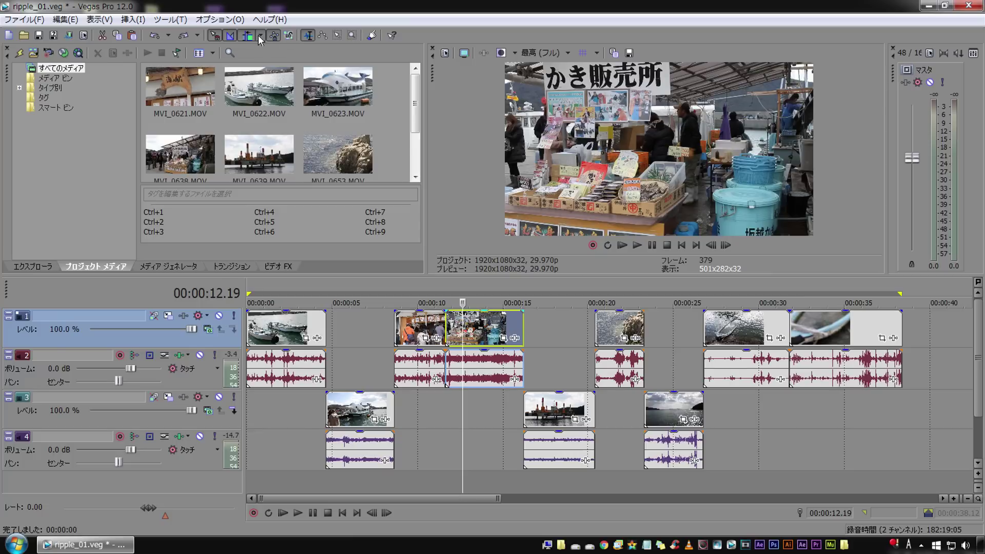
# - Set auto ripple to all tracks, markers and regions, then shorten the market clip's end
pyautogui.click(260, 35)
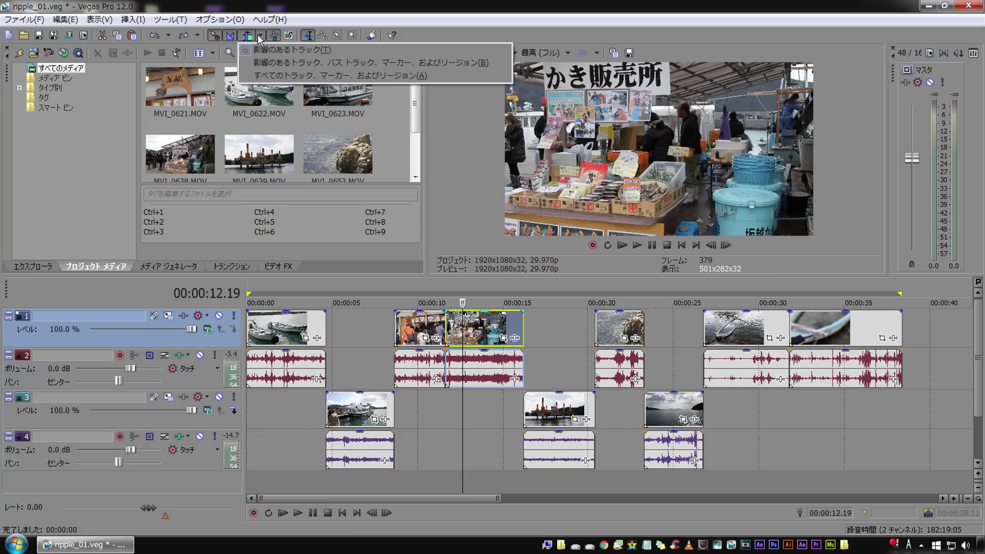
pyautogui.click(298, 77)
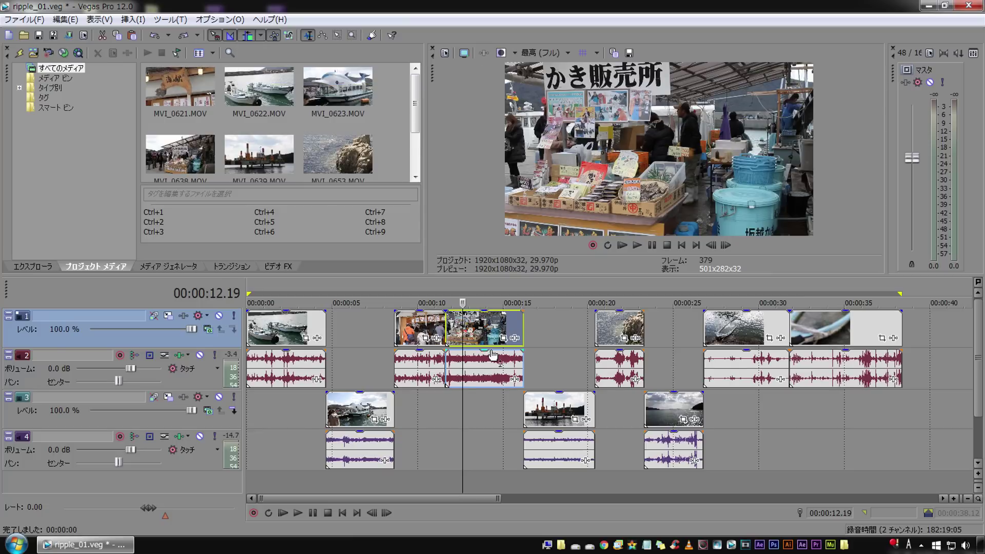
pyautogui.click(501, 331)
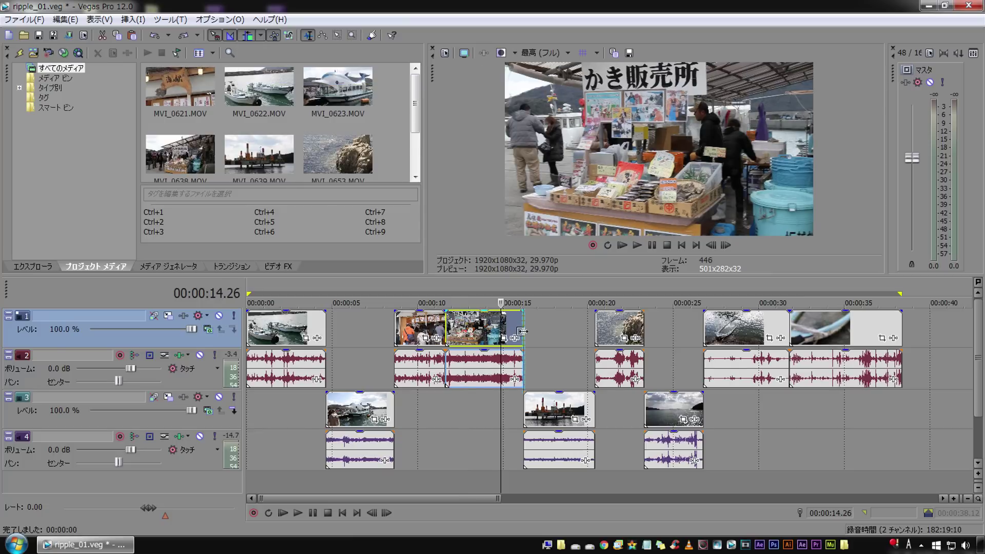
pyautogui.moveTo(522, 331); pyautogui.dragTo(504, 331)
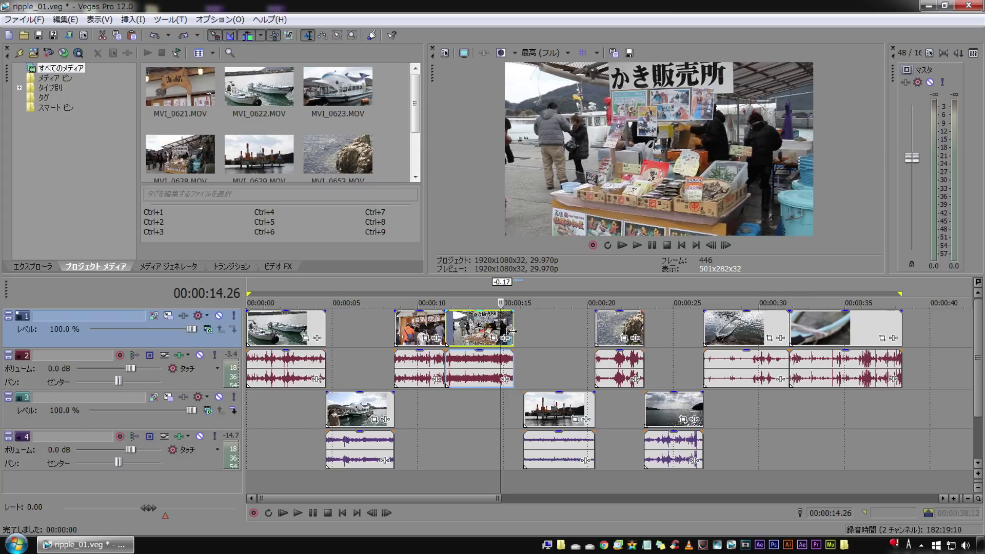
pyautogui.moveTo(503, 331)
pyautogui.mouseDown()
pyautogui.moveTo(487, 331)
pyautogui.moveTo(515, 336)
pyautogui.mouseUp()
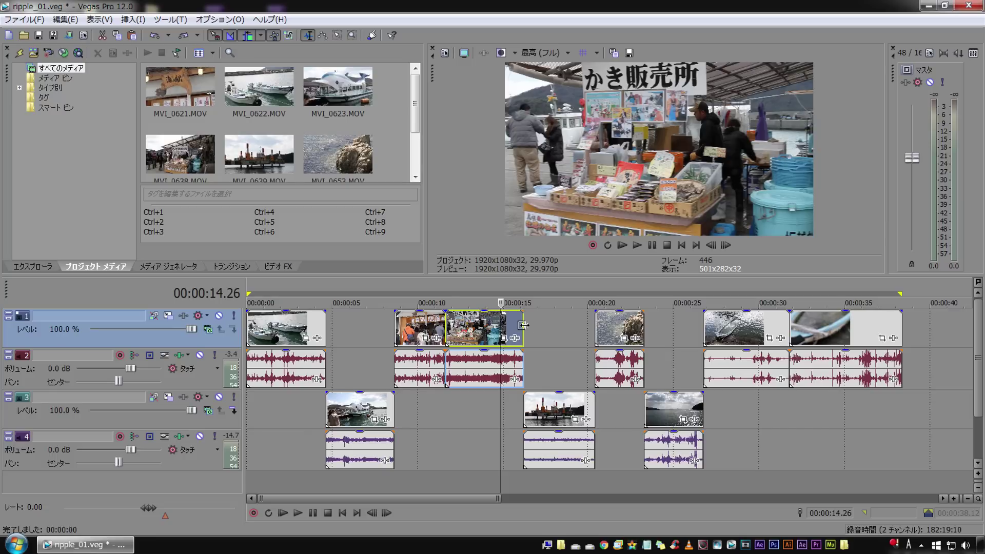
pyautogui.moveTo(520, 325); pyautogui.dragTo(496, 323)
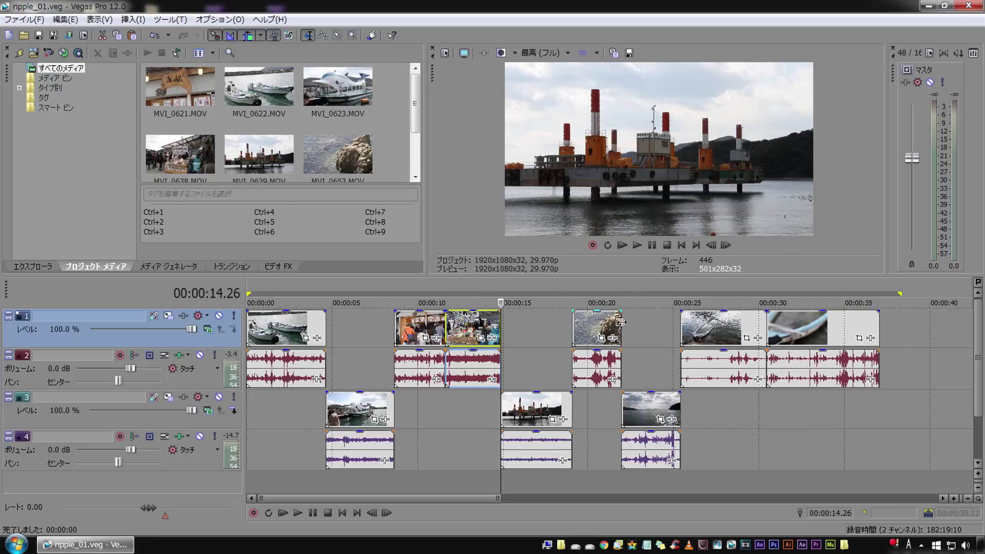
# - Shorten the barge, sea, first harbour, market and first boat clips, the boat ending near 3.7 s
pyautogui.moveTo(569, 409); pyautogui.dragTo(558, 409)
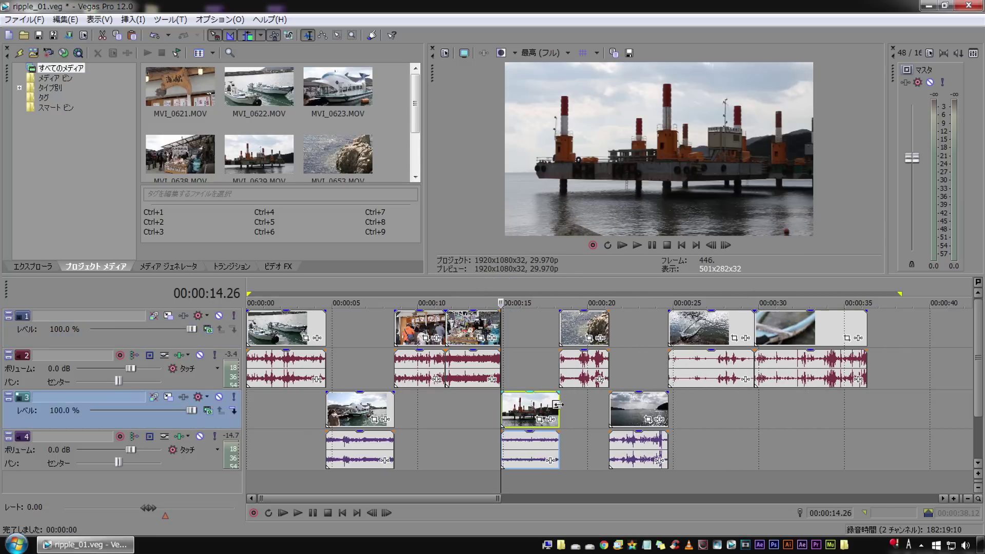
pyautogui.moveTo(667, 399); pyautogui.dragTo(654, 400)
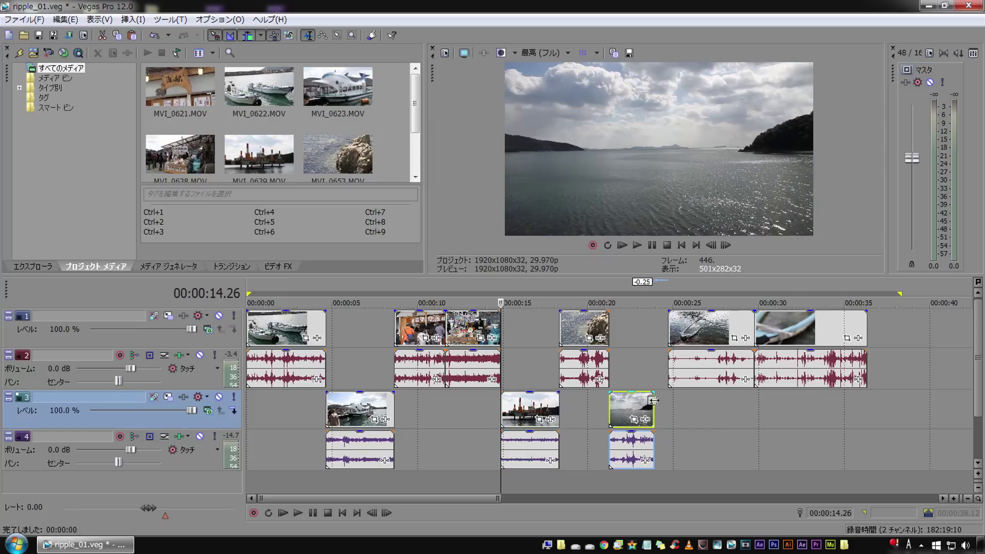
pyautogui.moveTo(394, 407); pyautogui.dragTo(384, 407)
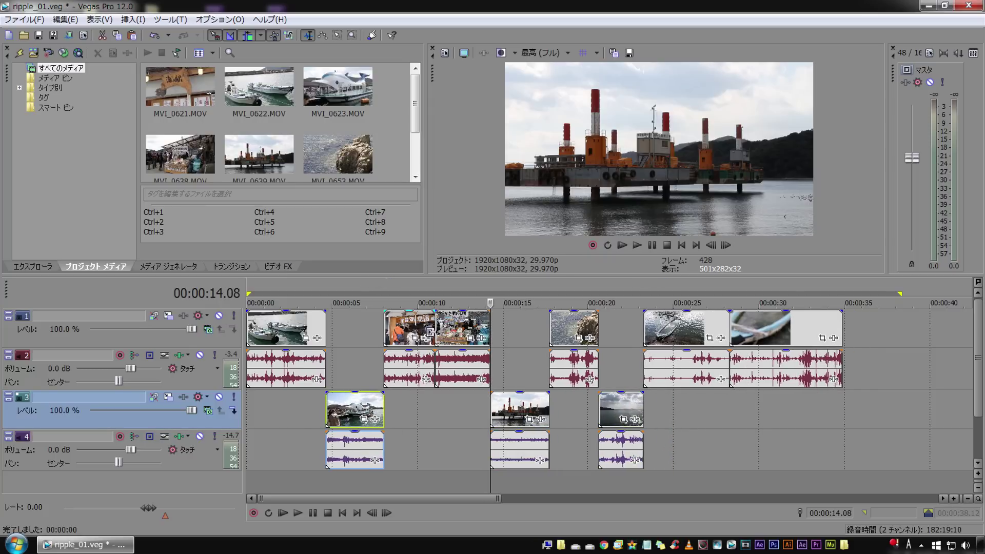
pyautogui.moveTo(434, 331); pyautogui.dragTo(427, 331)
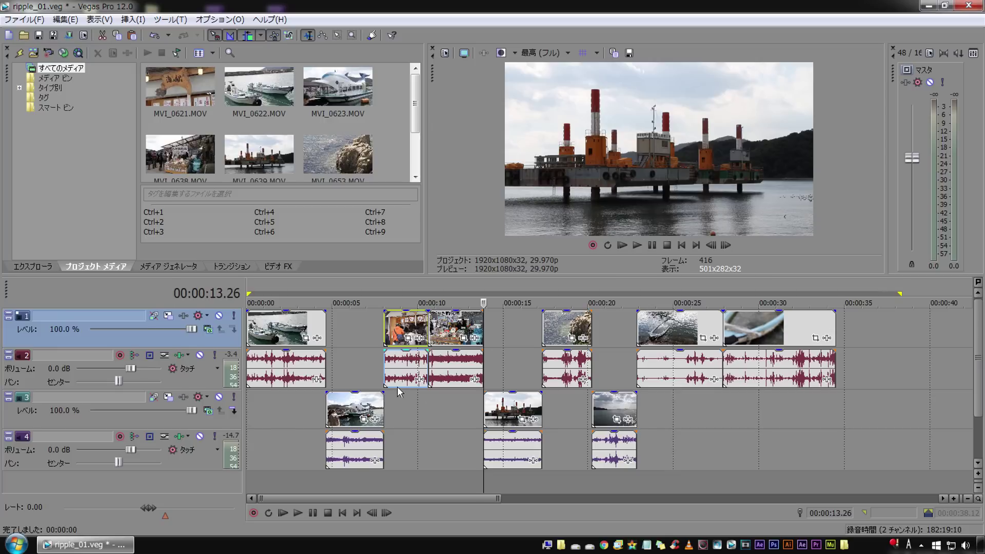
pyautogui.moveTo(325, 324); pyautogui.dragTo(303, 323)
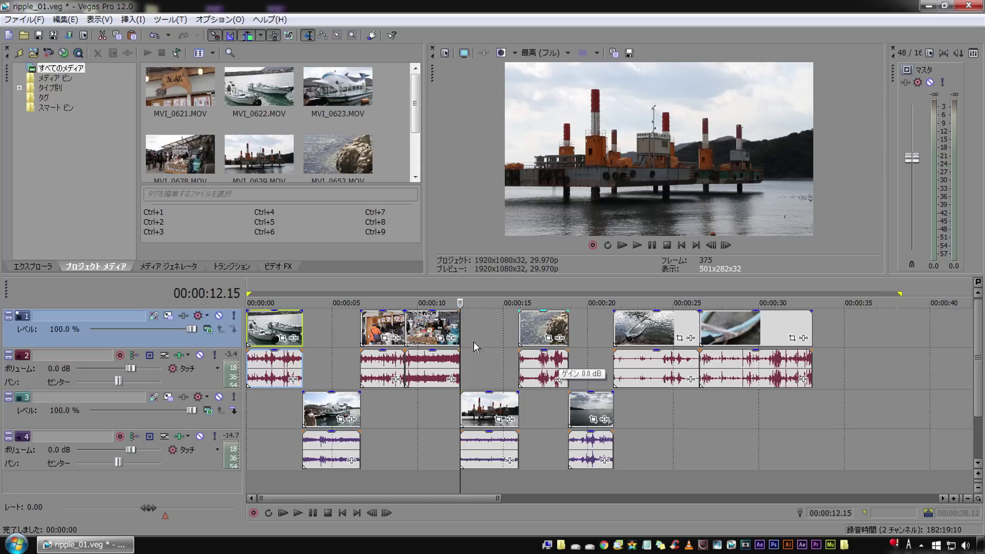
pyautogui.moveTo(300, 322); pyautogui.dragTo(318, 322)
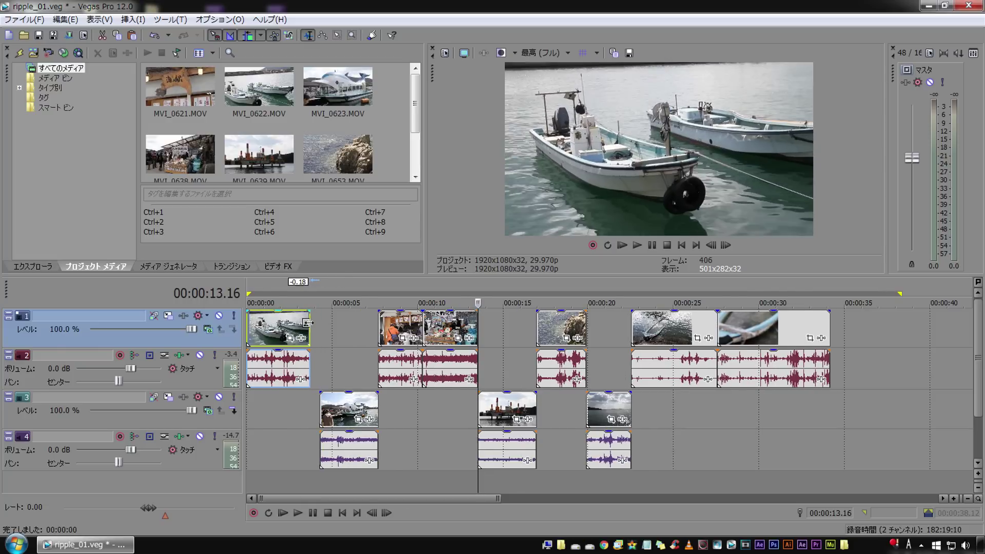
pyautogui.moveTo(318, 321); pyautogui.dragTo(308, 322)
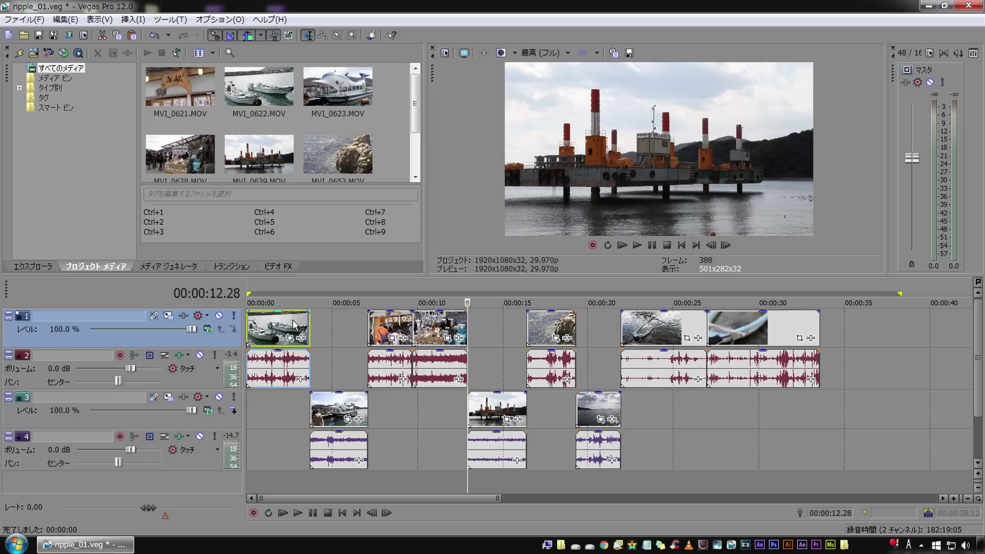
pyautogui.click(292, 319)
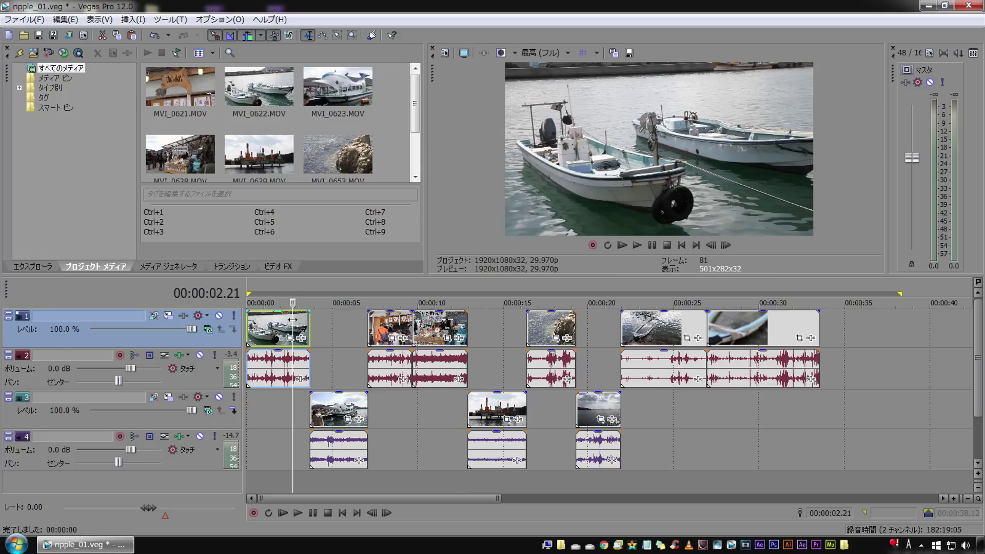
pyautogui.press('s')
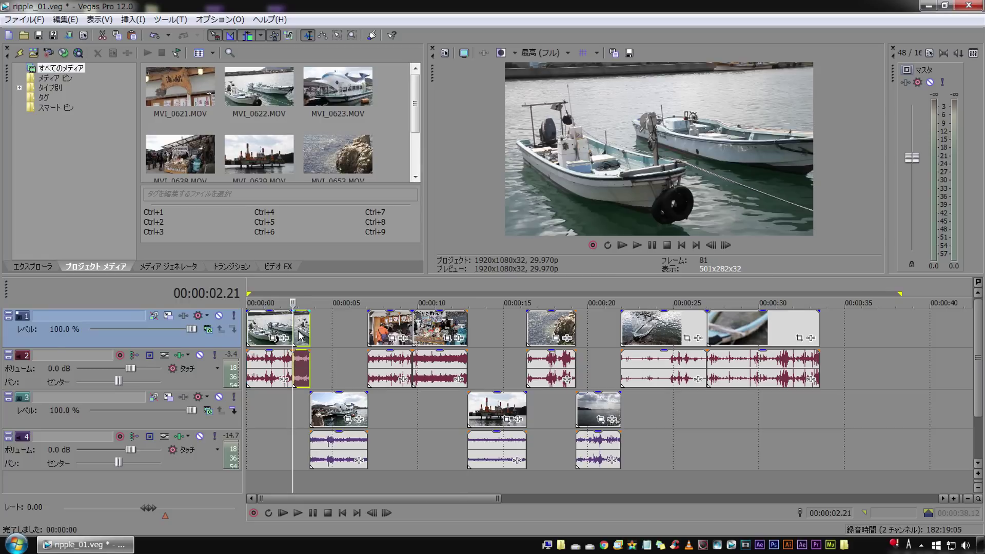
pyautogui.press('Delete')
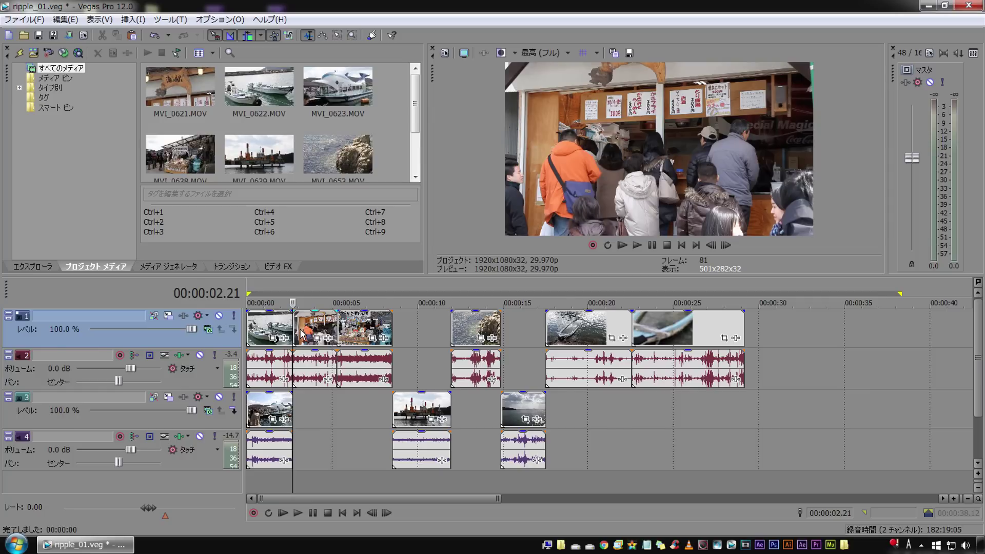
pyautogui.hotkey('ctrl', 'z')
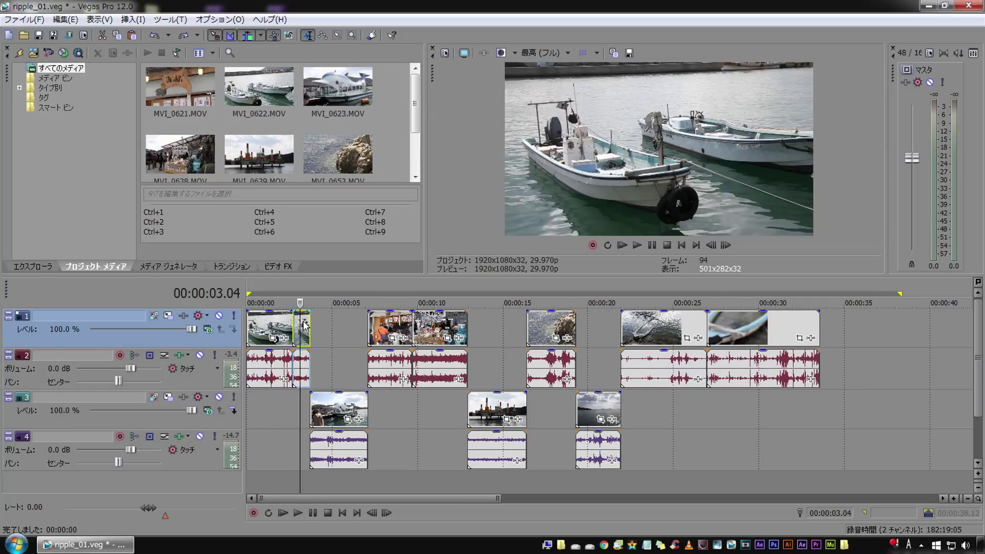
pyautogui.moveTo(300, 319); pyautogui.dragTo(306, 325)
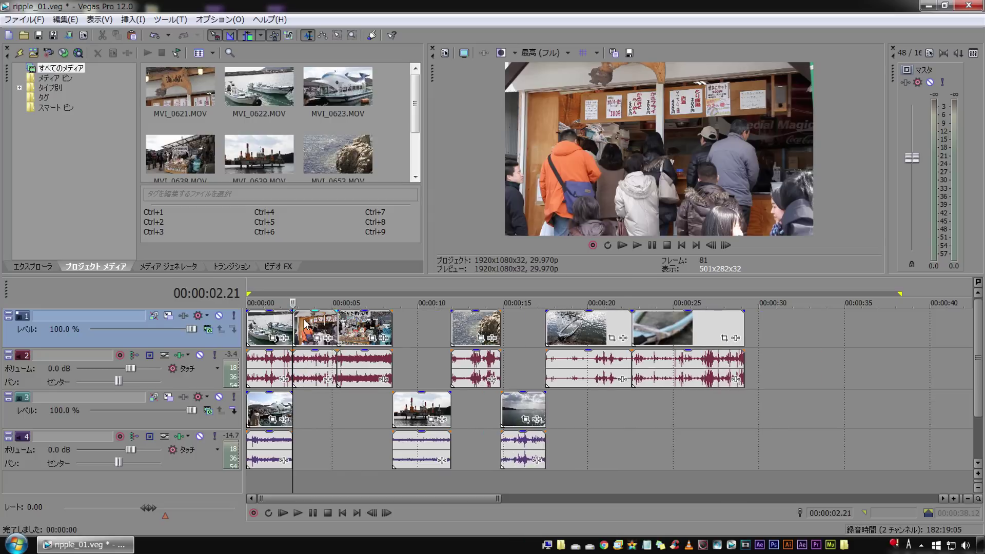
pyautogui.hotkey('ctrl', 'z')
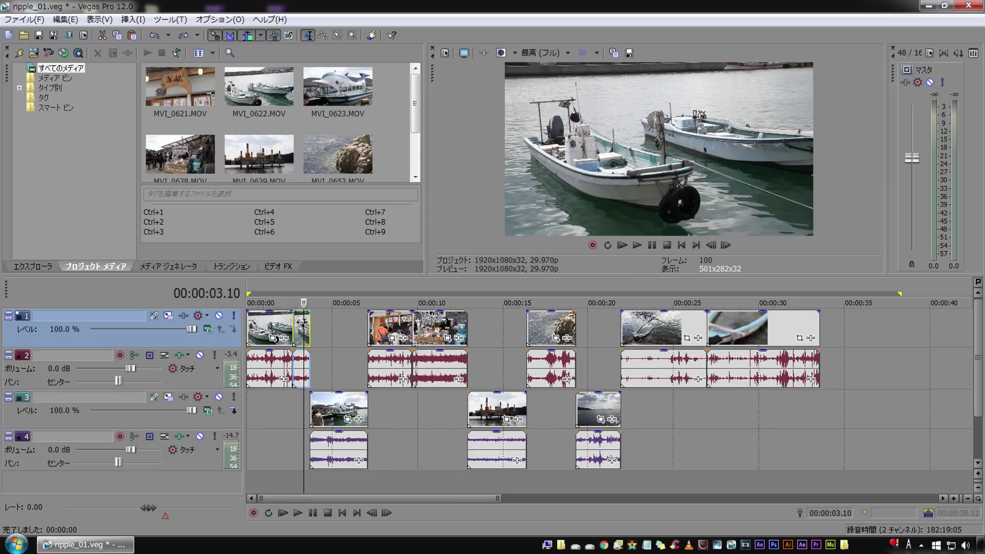
pyautogui.click(301, 328)
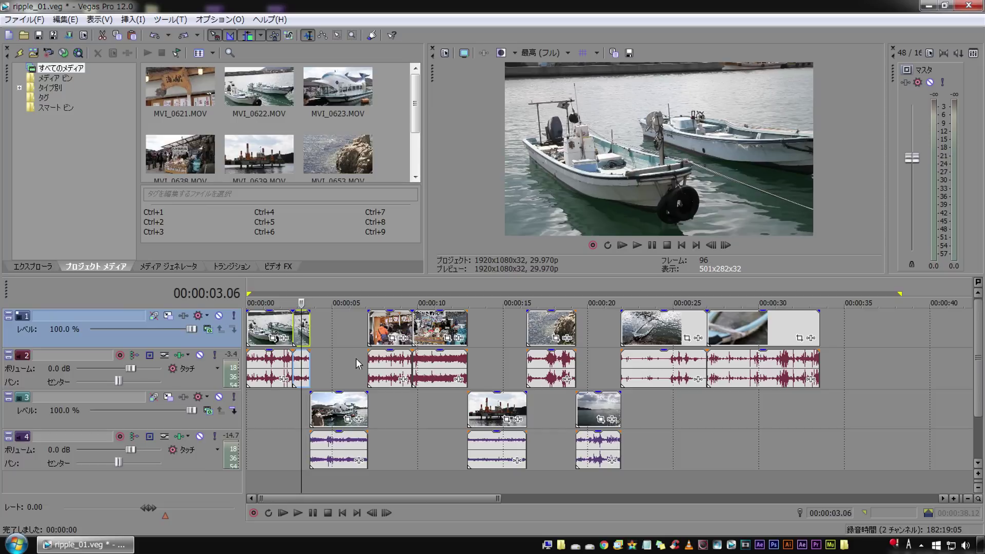
pyautogui.press('Delete')
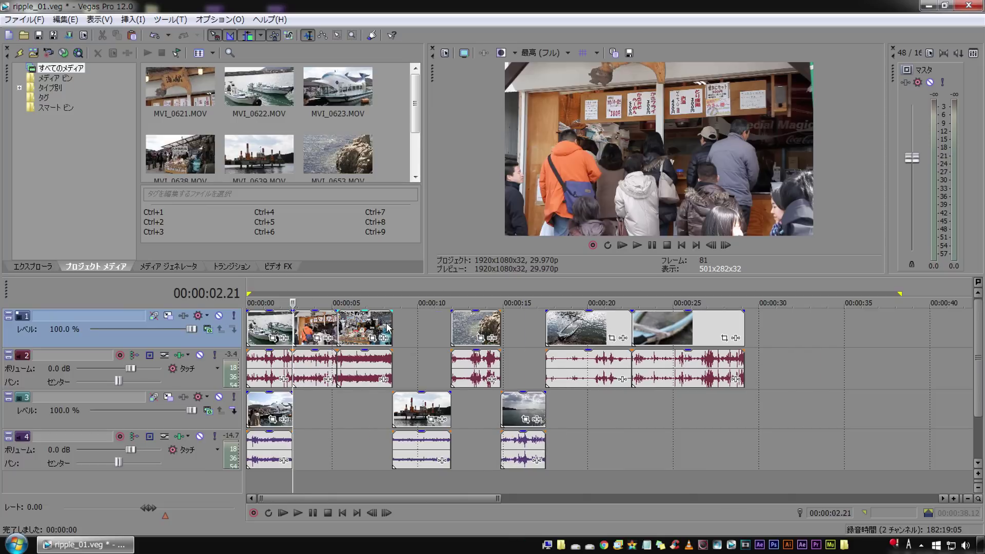
pyautogui.hotkey('ctrl', 'z')
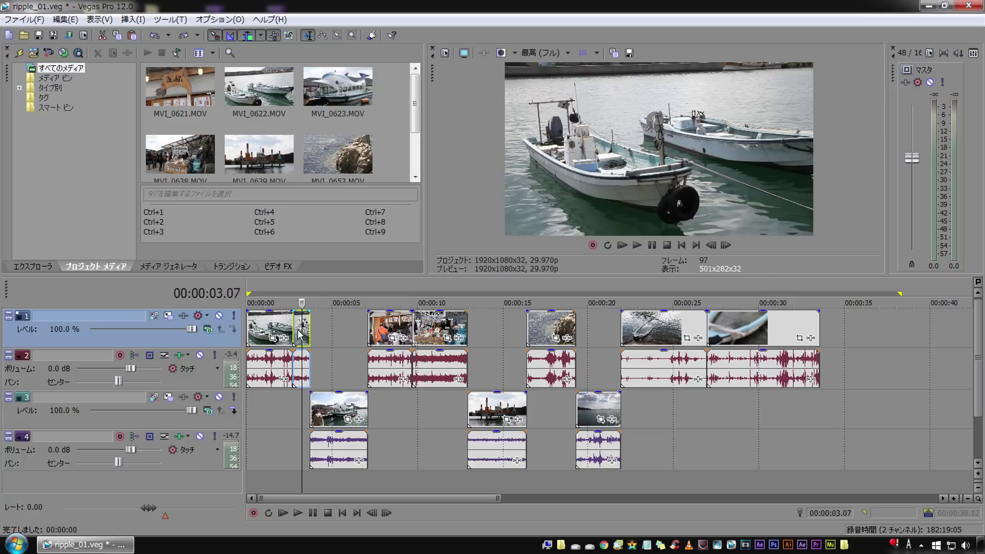
pyautogui.hotkey('ctrl', 'z')
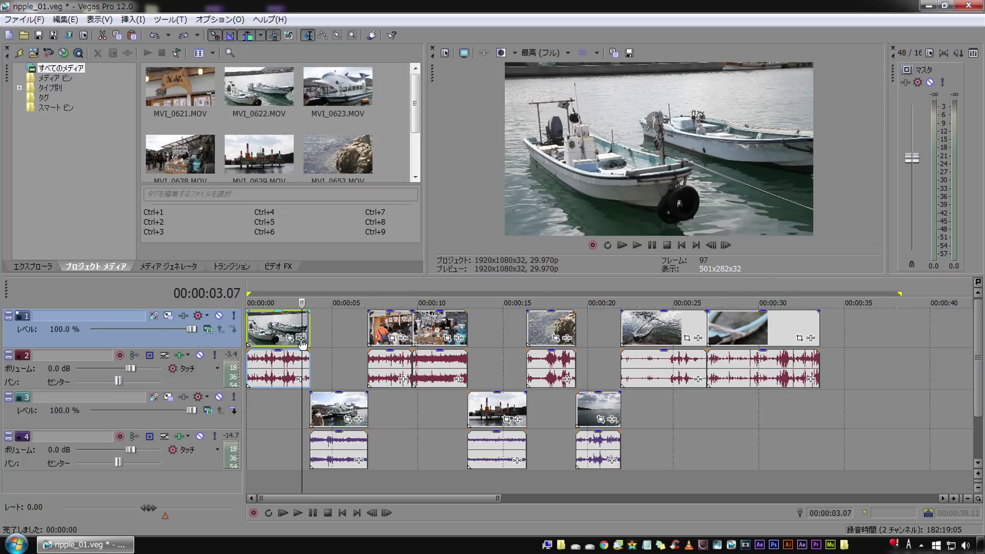
# - Trim the ends of five clips on tracks 1 and 3, so the last boat clip starts near 24 s
pyautogui.moveTo(308, 324); pyautogui.dragTo(302, 324)
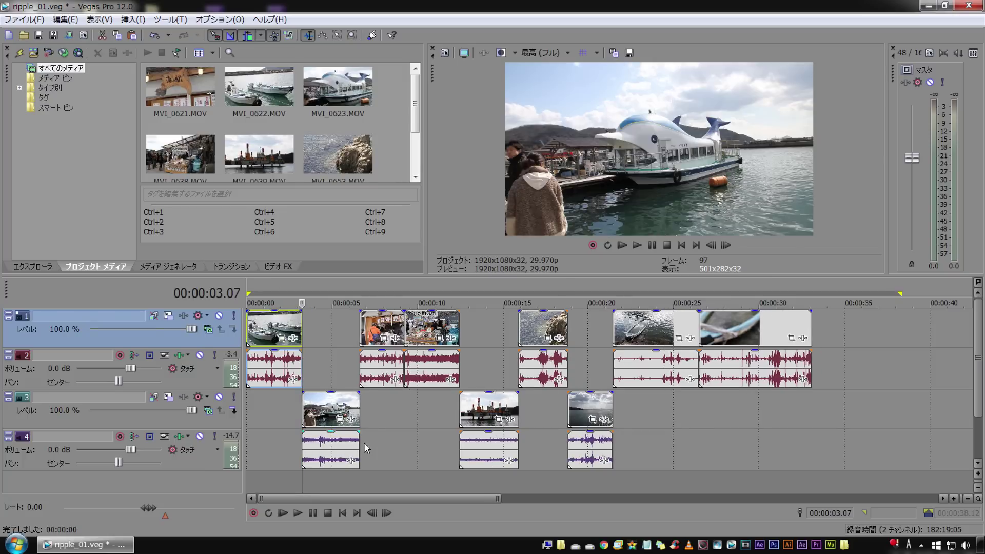
pyautogui.moveTo(358, 408); pyautogui.dragTo(351, 408)
pyautogui.moveTo(510, 404); pyautogui.dragTo(502, 403)
pyautogui.moveTo(596, 402); pyautogui.dragTo(603, 400)
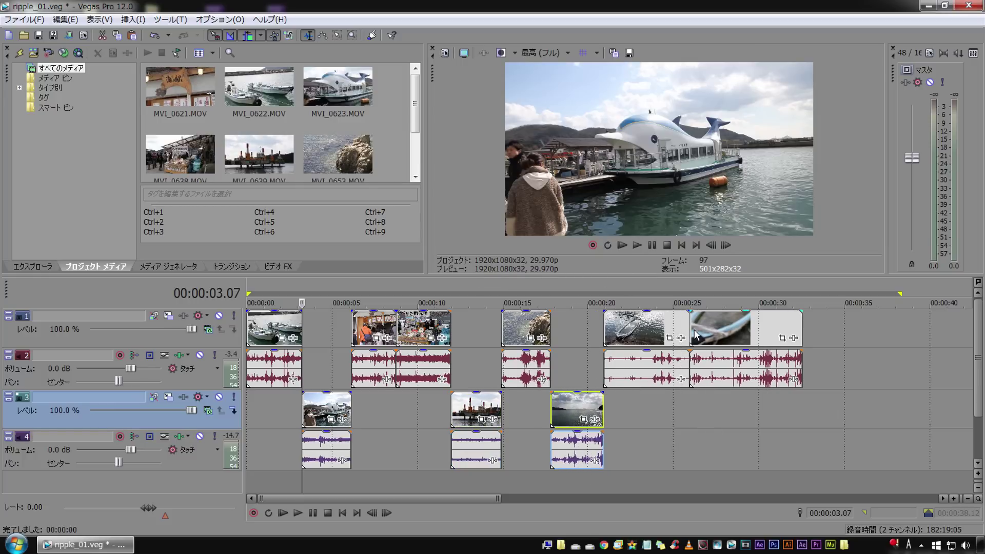
pyautogui.moveTo(688, 325); pyautogui.dragTo(668, 326)
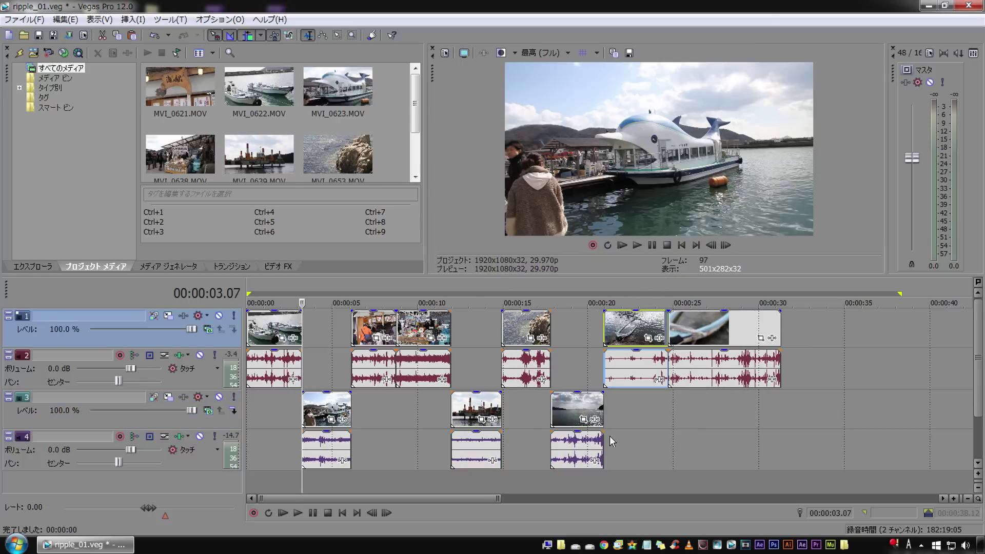
pyautogui.click(641, 418)
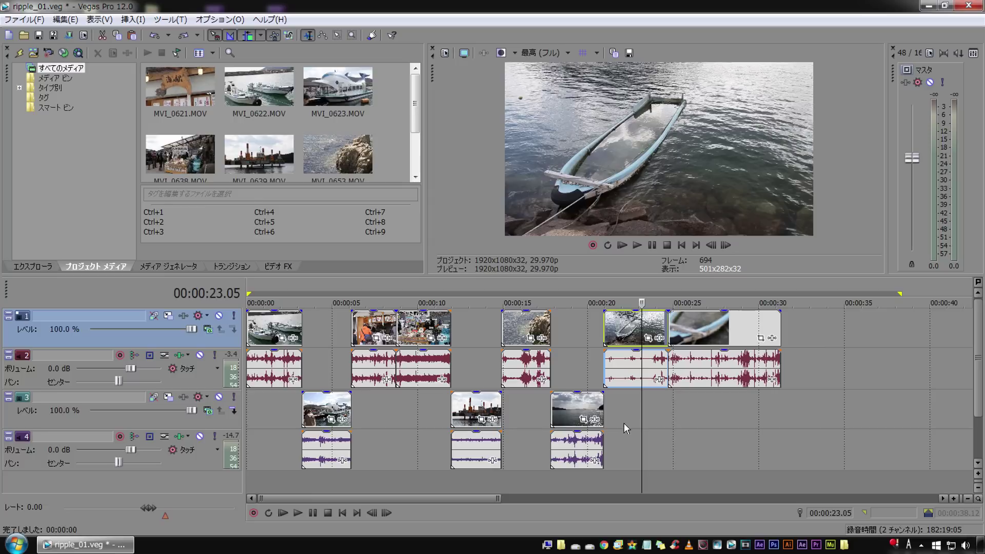
pyautogui.click(261, 36)
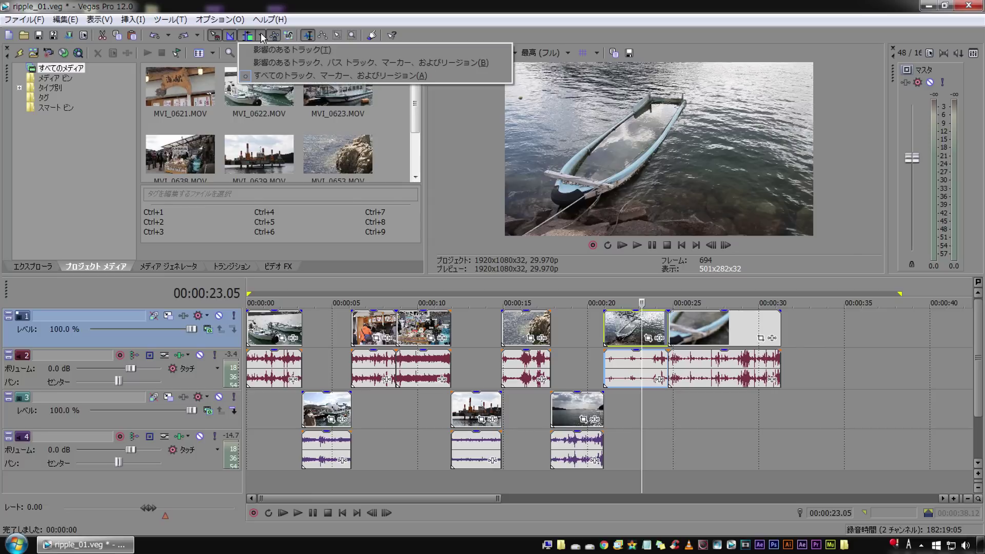
# - Make ripple include bus tracks, markers and regions, and add a '10sec' marker at 10 seconds
pyautogui.click(344, 63)
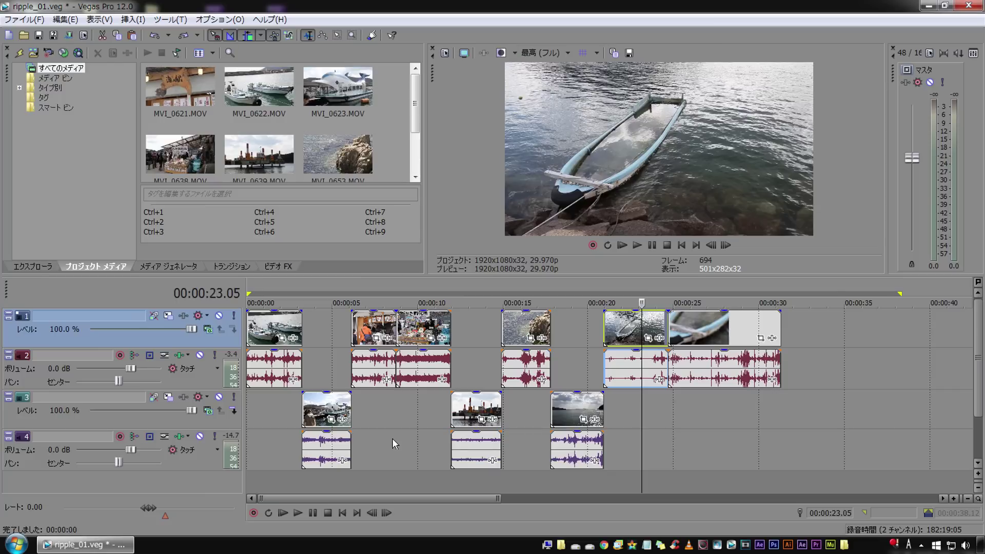
pyautogui.click(420, 400)
pyautogui.moveTo(421, 403); pyautogui.dragTo(419, 415)
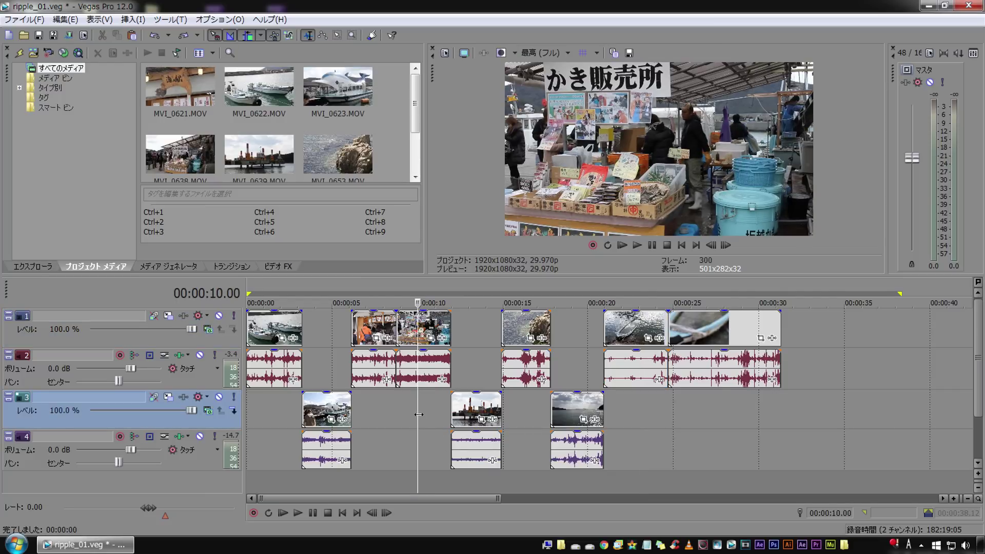
pyautogui.press('m')
pyautogui.write('10sec')
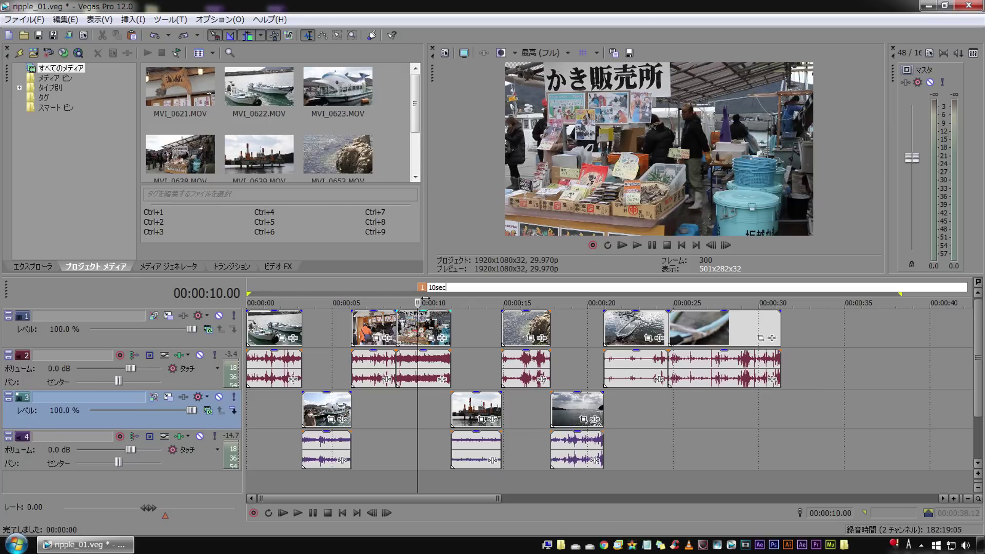
pyautogui.press('Return')
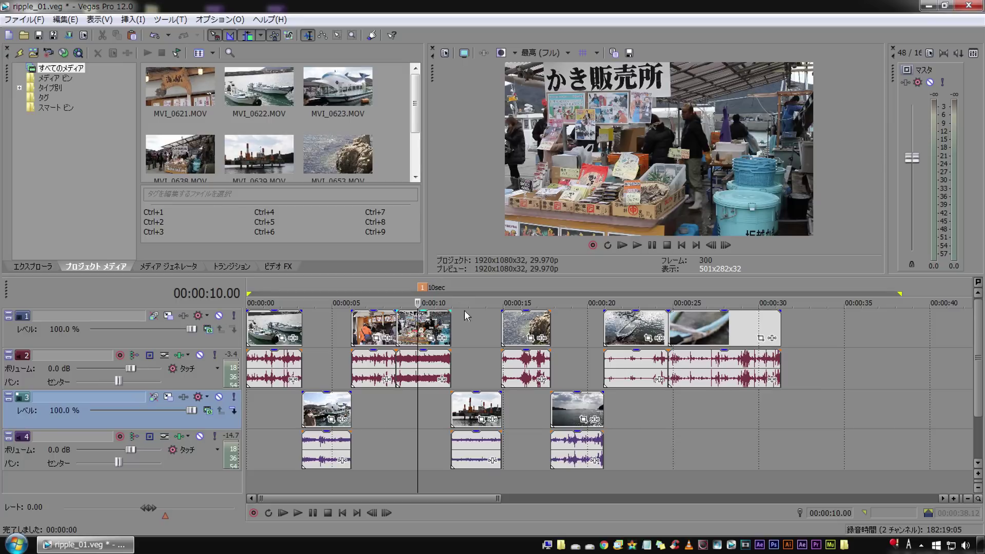
# - Add a '20sec' marker at exactly 20 seconds
pyautogui.click(584, 325)
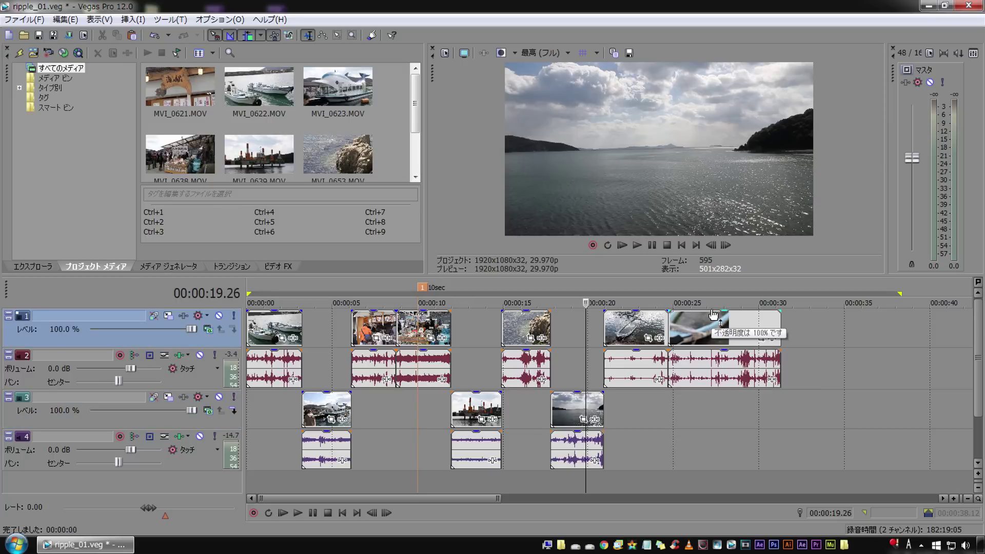
pyautogui.press('space')
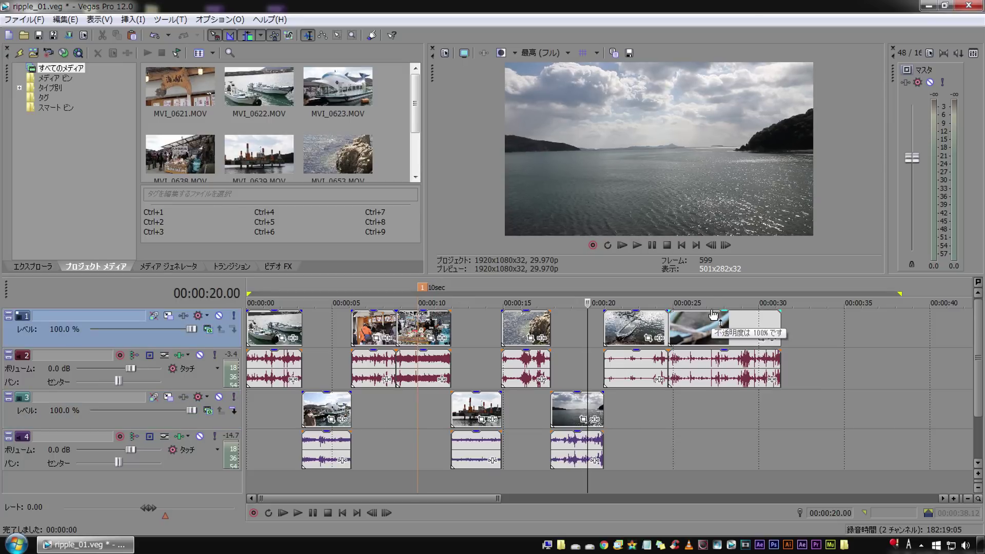
pyautogui.press('Right')
pyautogui.press('m')
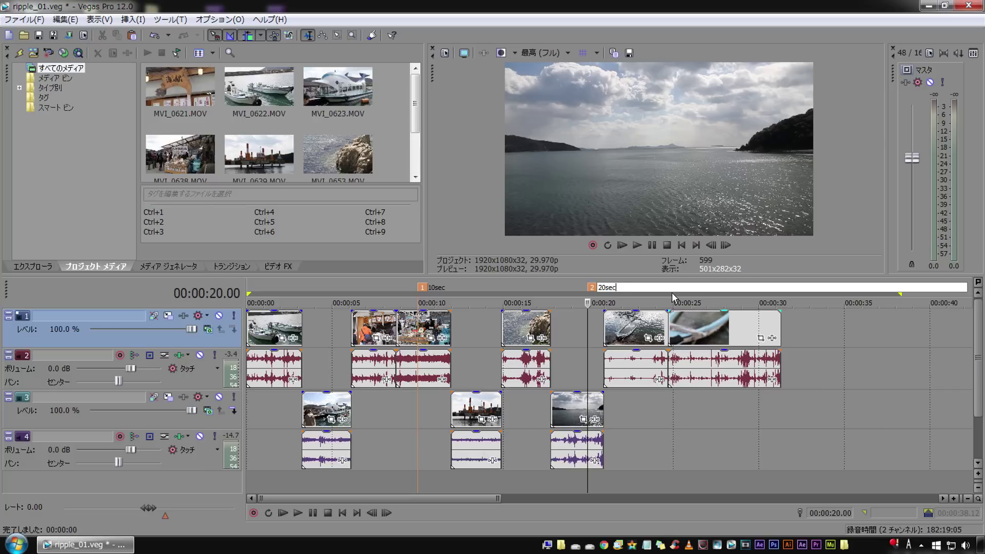
pyautogui.press('Return')
pyautogui.click(435, 411)
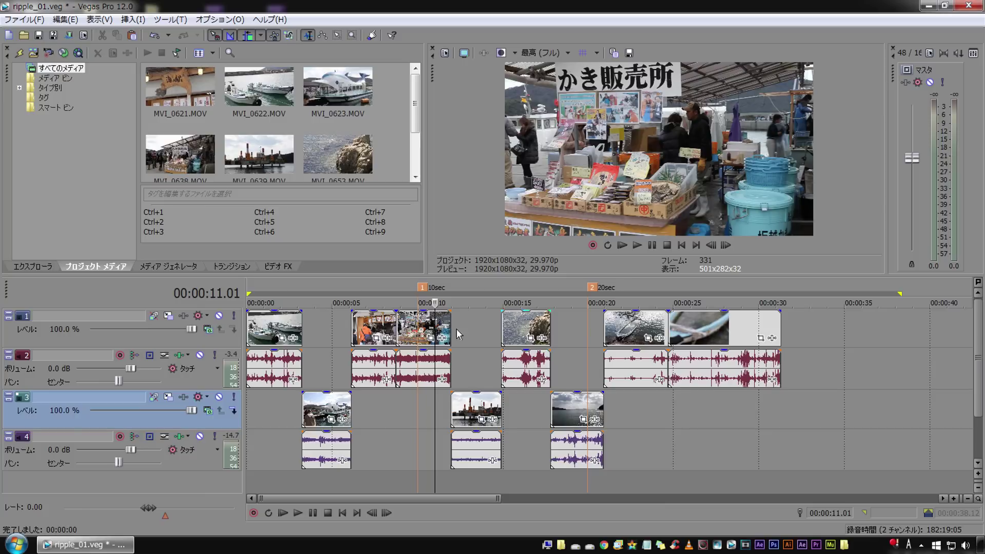
# - Shorten and restore the first clip, then set ripple to affected tracks and lengthen it
pyautogui.moveTo(302, 320); pyautogui.dragTo(291, 319)
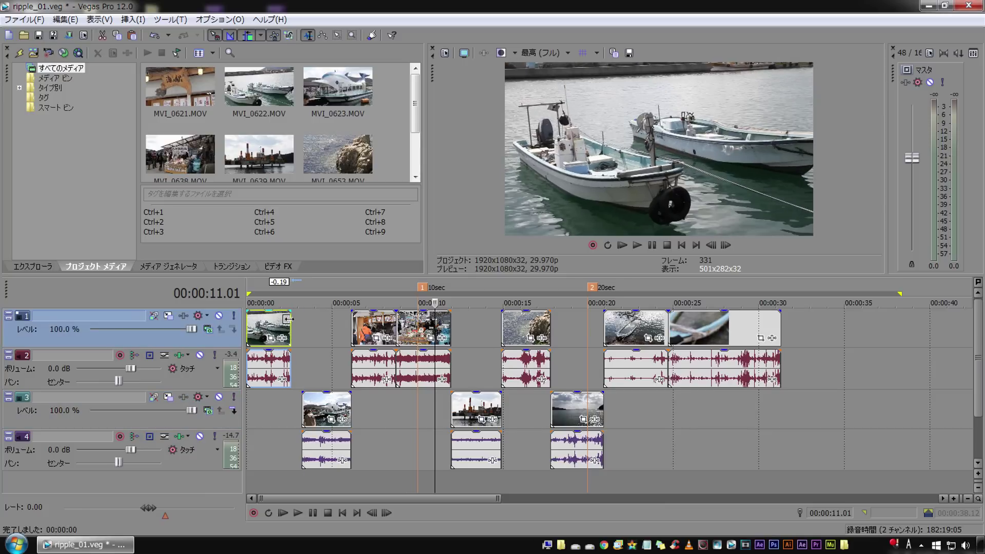
pyautogui.moveTo(290, 324); pyautogui.dragTo(300, 327)
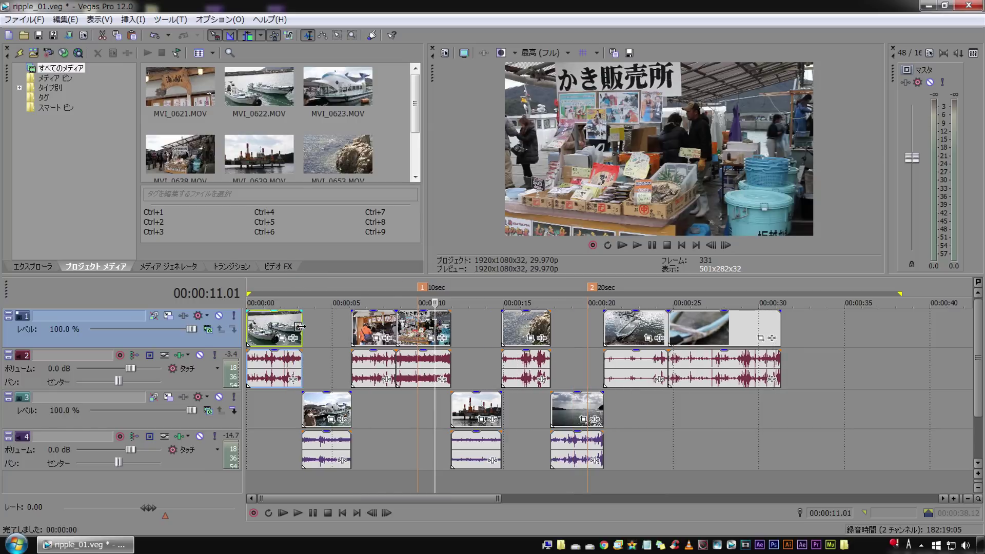
pyautogui.click(262, 35)
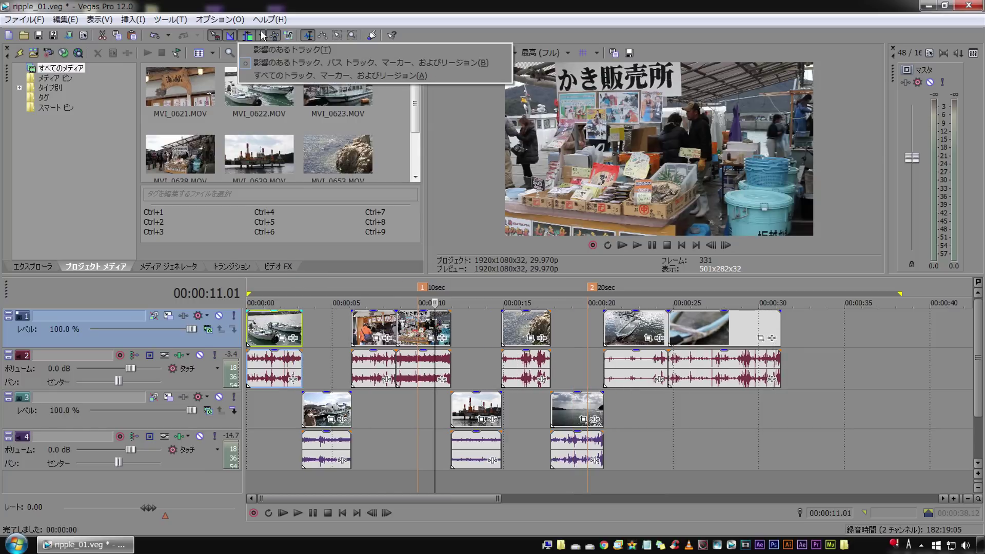
pyautogui.click(275, 52)
pyautogui.moveTo(300, 328); pyautogui.dragTo(316, 323)
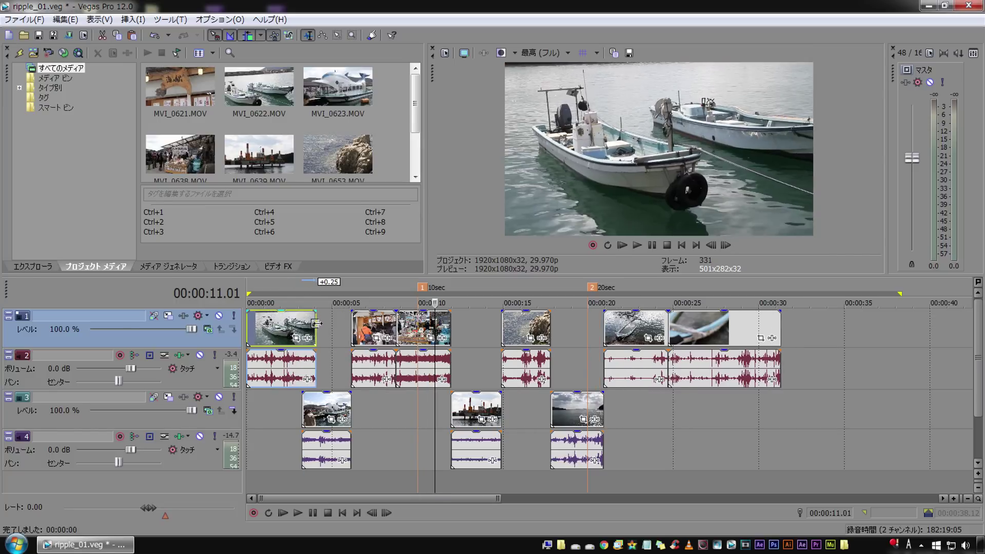
# - Switch ripple back to include markers and regions, and shorten the first clip to its original end
pyautogui.click(261, 35)
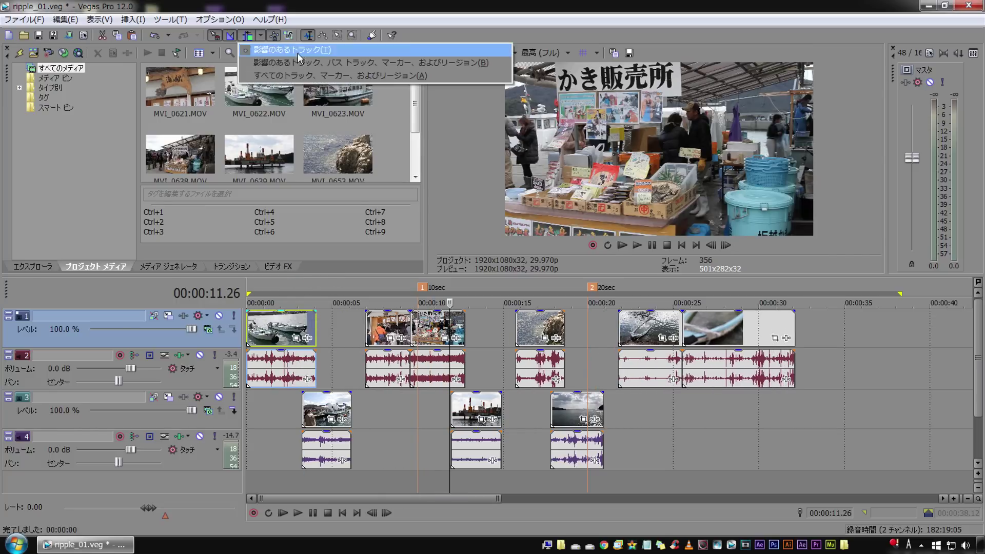
pyautogui.click(312, 62)
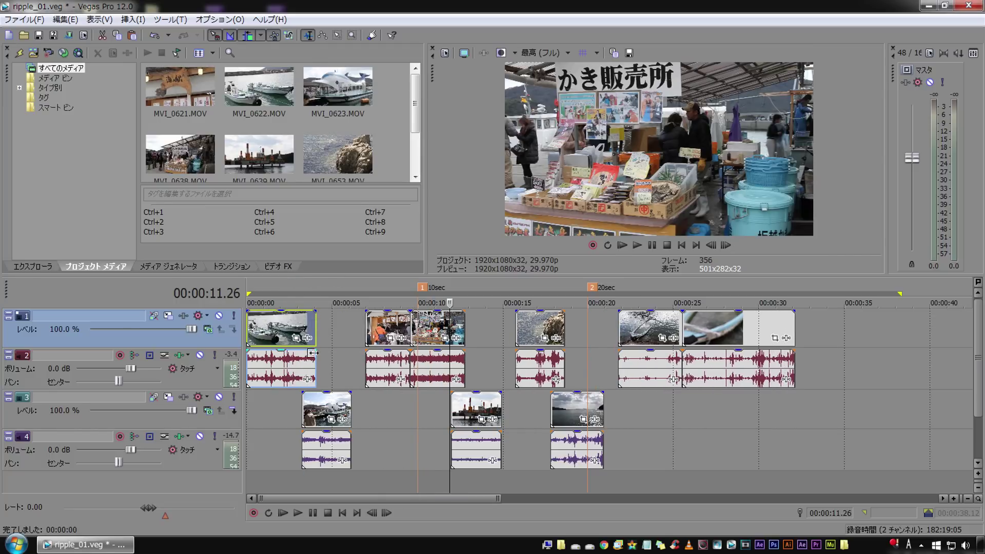
pyautogui.moveTo(315, 328); pyautogui.dragTo(301, 329)
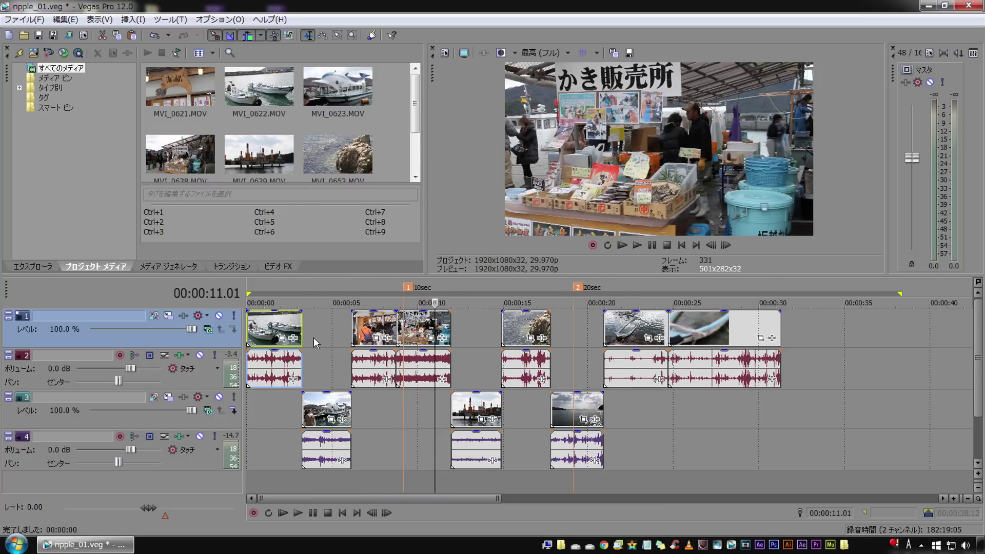
pyautogui.click(259, 37)
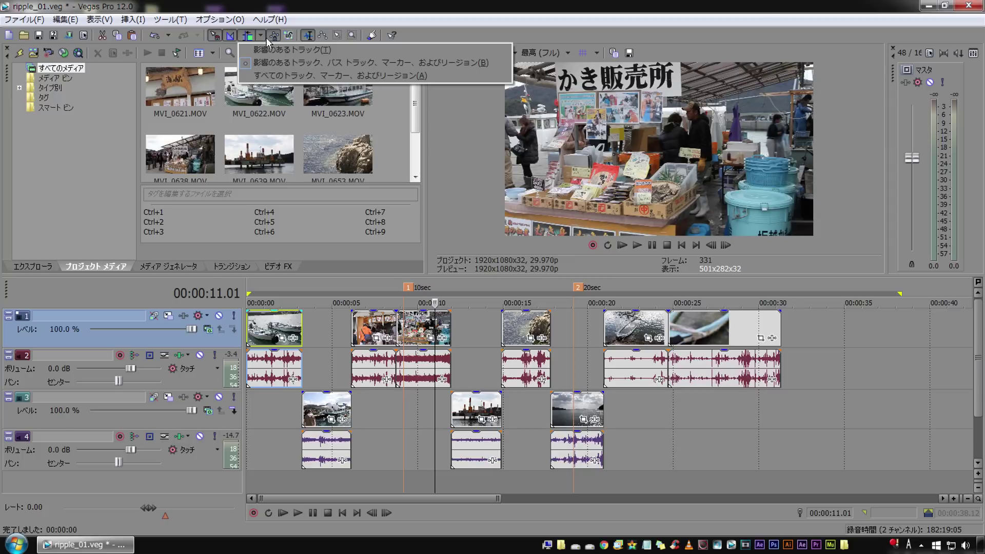
# - Set ripple to all tracks, markers and regions; lengthen the first, harbour, market and rock clips
pyautogui.click(315, 76)
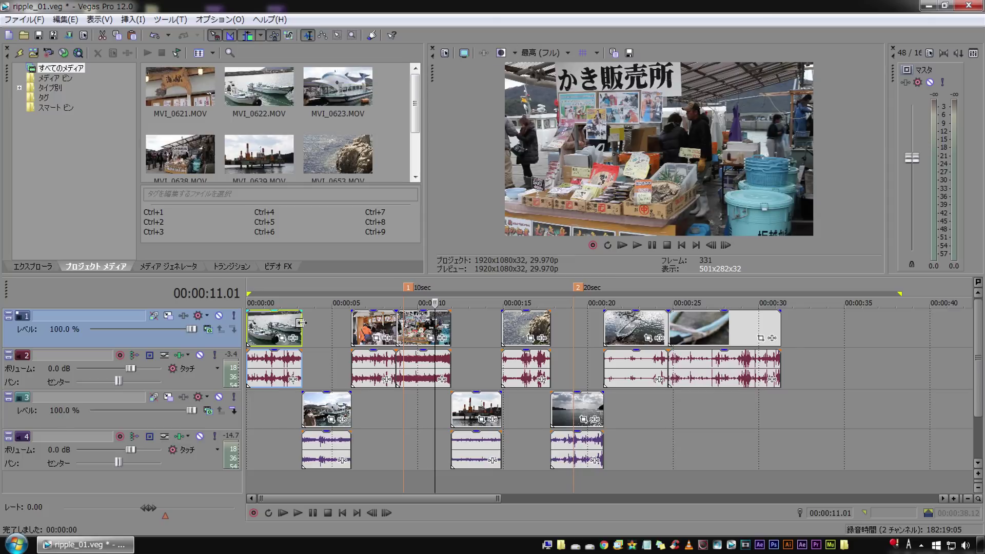
pyautogui.moveTo(301, 323); pyautogui.dragTo(338, 324)
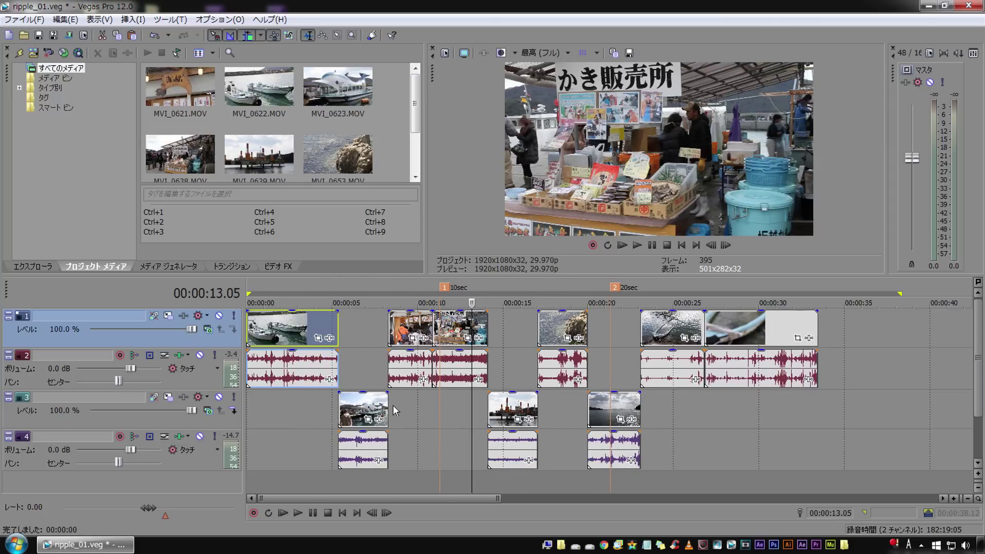
pyautogui.moveTo(388, 402); pyautogui.dragTo(399, 403)
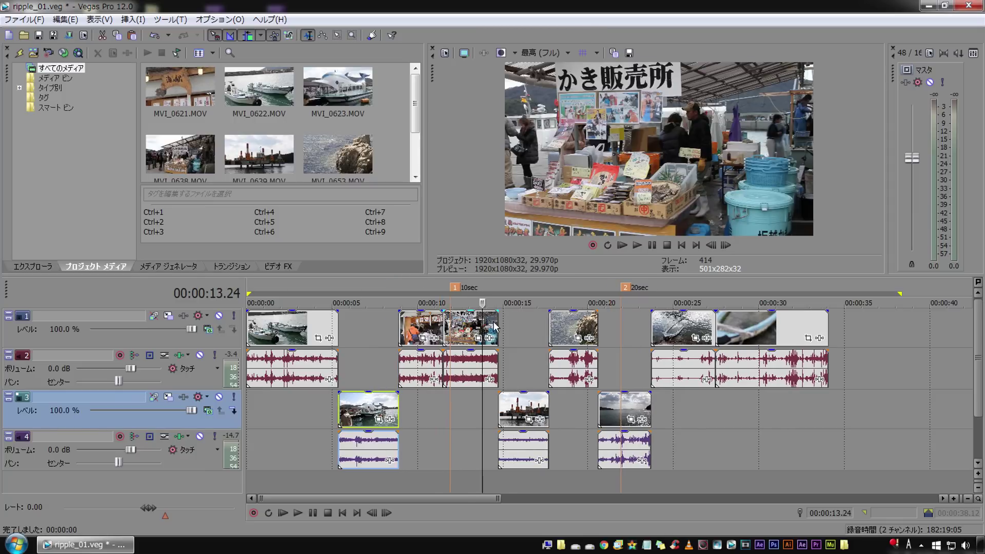
pyautogui.moveTo(495, 327); pyautogui.dragTo(512, 327)
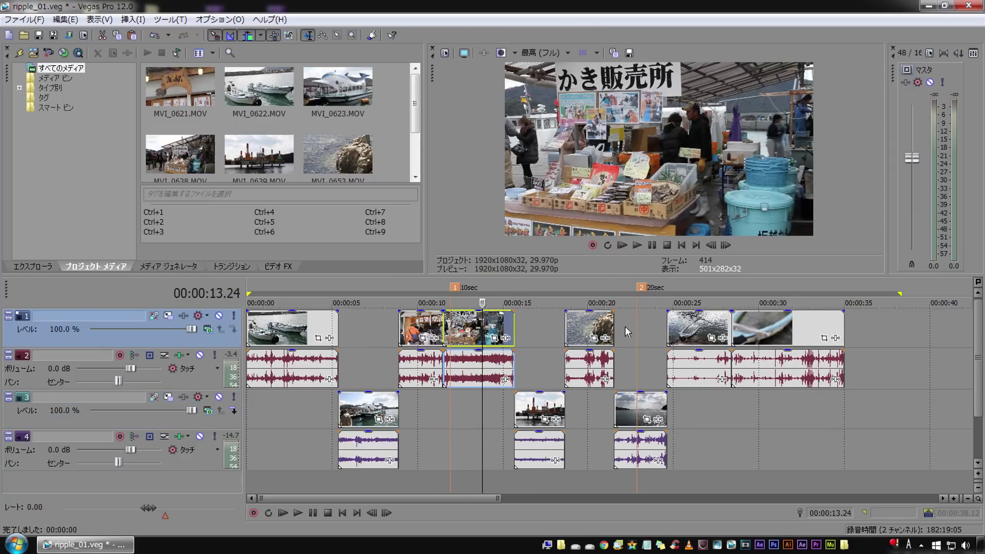
pyautogui.moveTo(615, 329); pyautogui.dragTo(626, 328)
pyautogui.moveTo(743, 326); pyautogui.dragTo(725, 325)
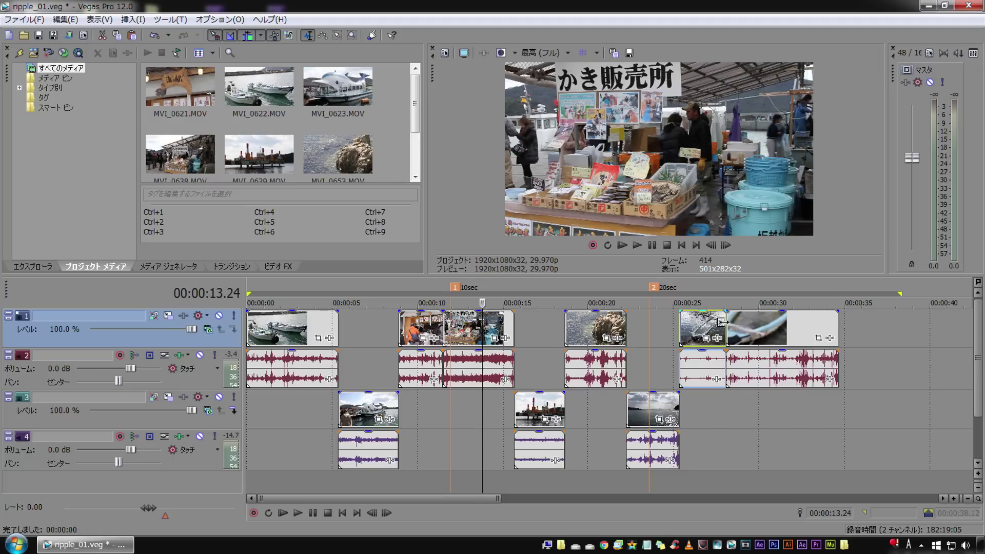